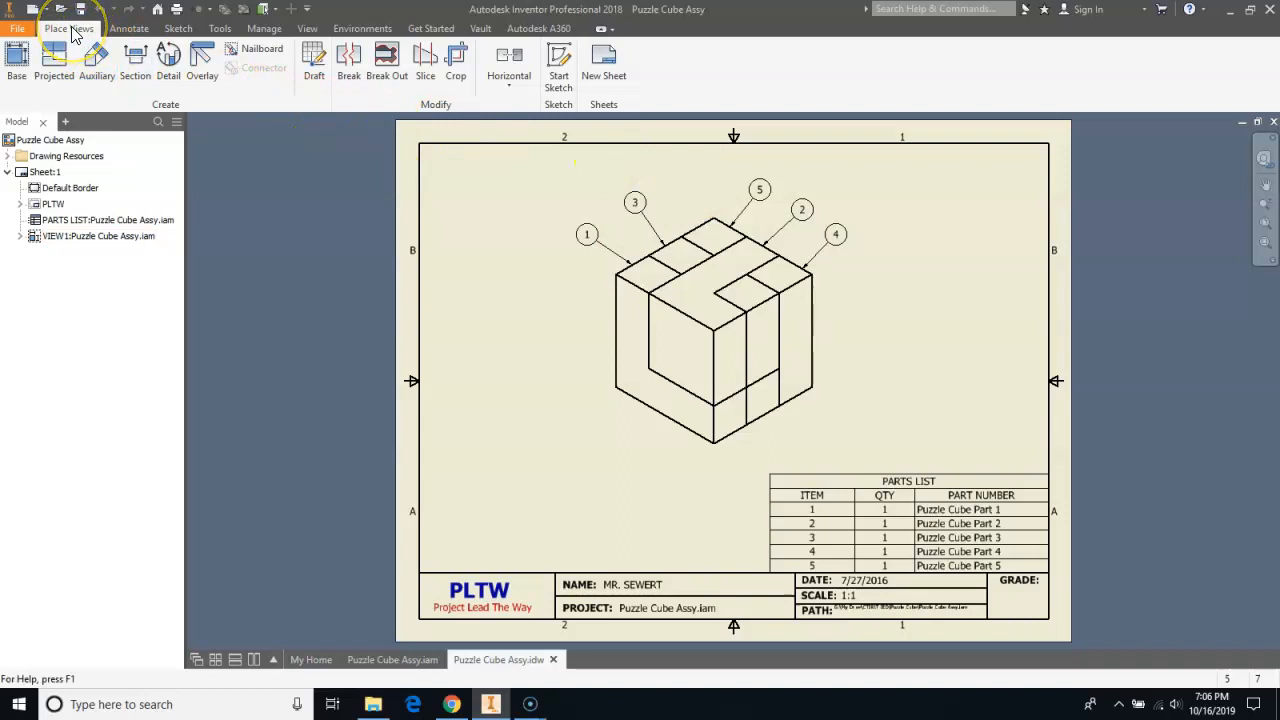
Add a new drawing sheet with the PLTW title block, filling in the name field and a scale of 1:1.
{"action": "left_click", "coordinate": [619, 68]}
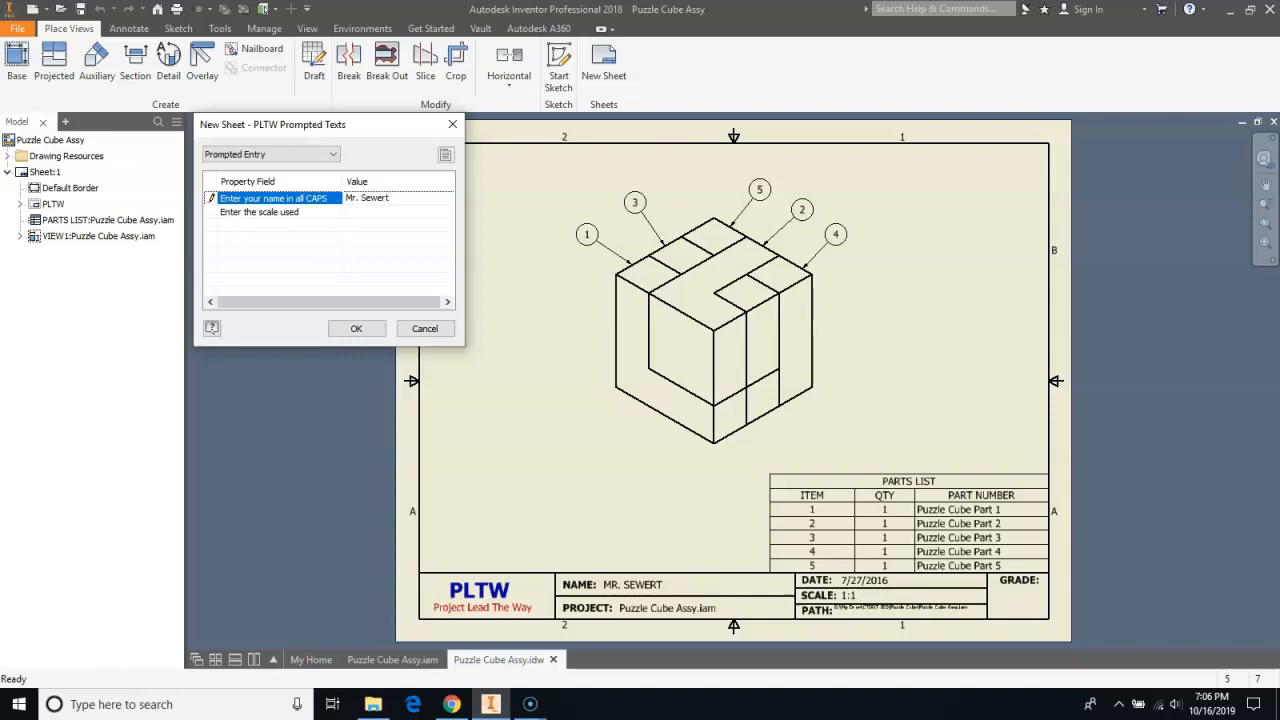
{"action": "left_click", "coordinate": [412, 213]}
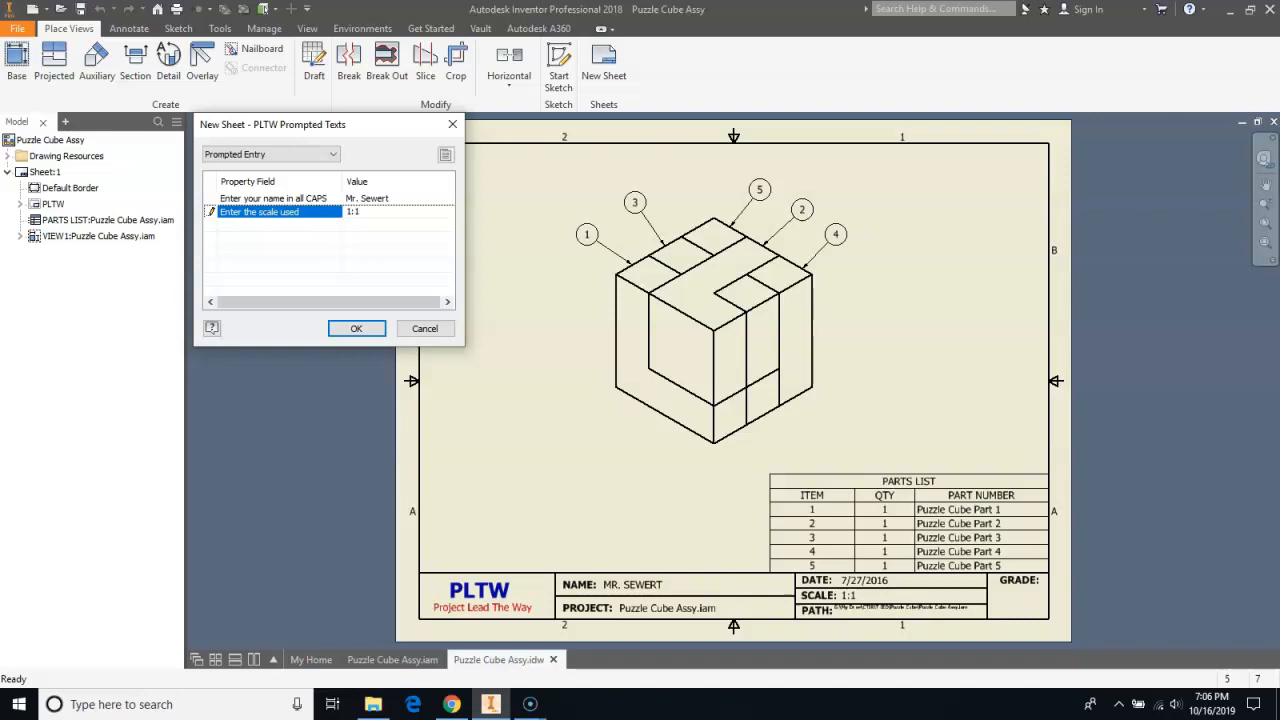
{"action": "left_click", "coordinate": [350, 328]}
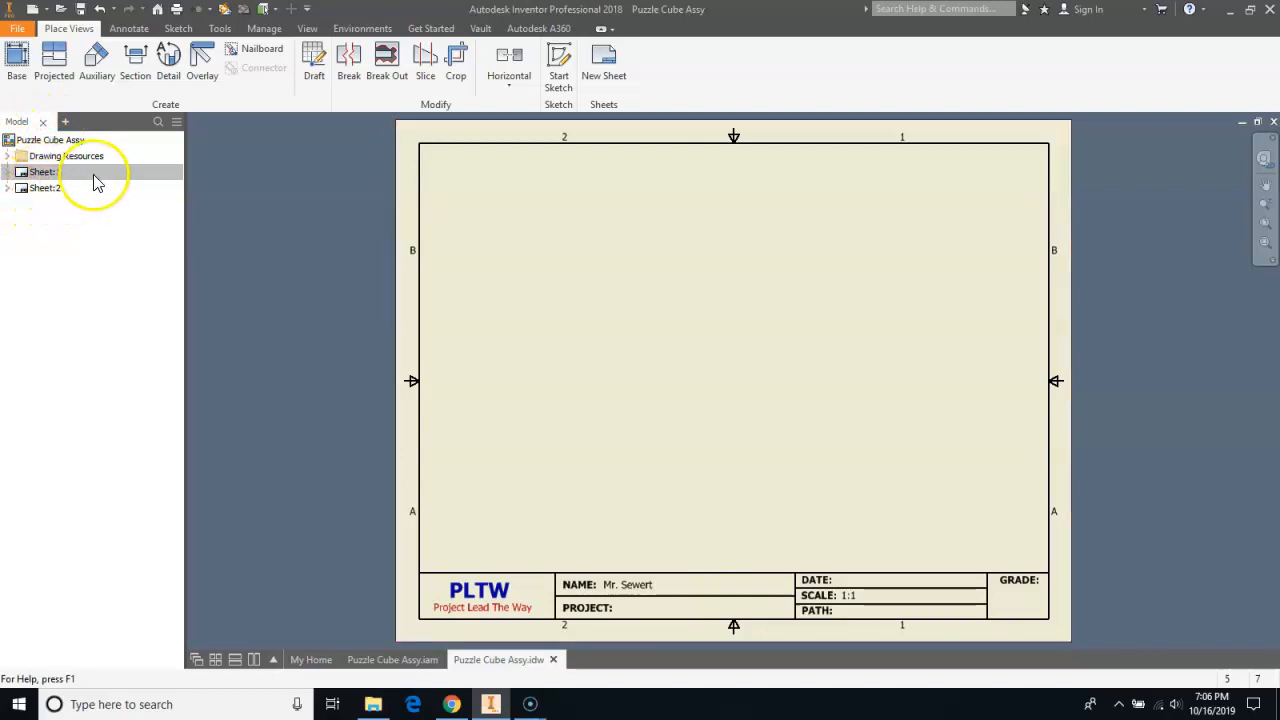
View the assembly drawing on the first sheet and return to the blank Sheet:2.
{"action": "double_click", "coordinate": [45, 188]}
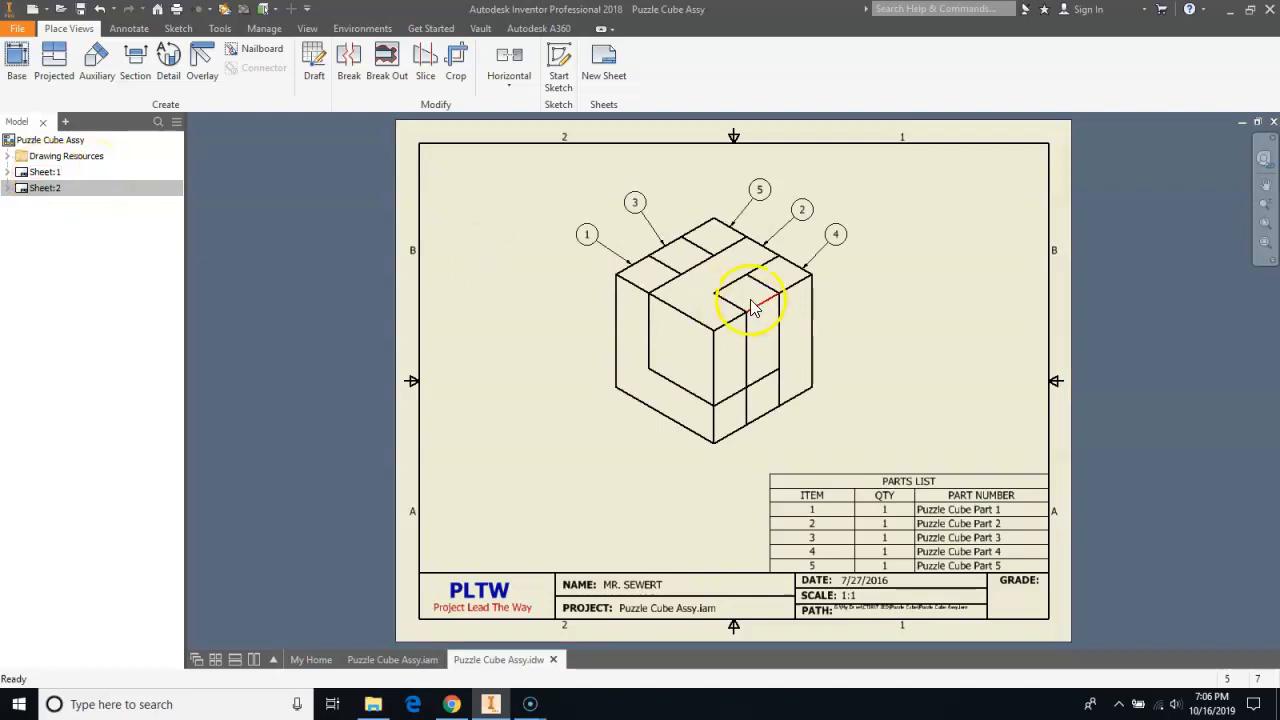
{"action": "double_click", "coordinate": [45, 172]}
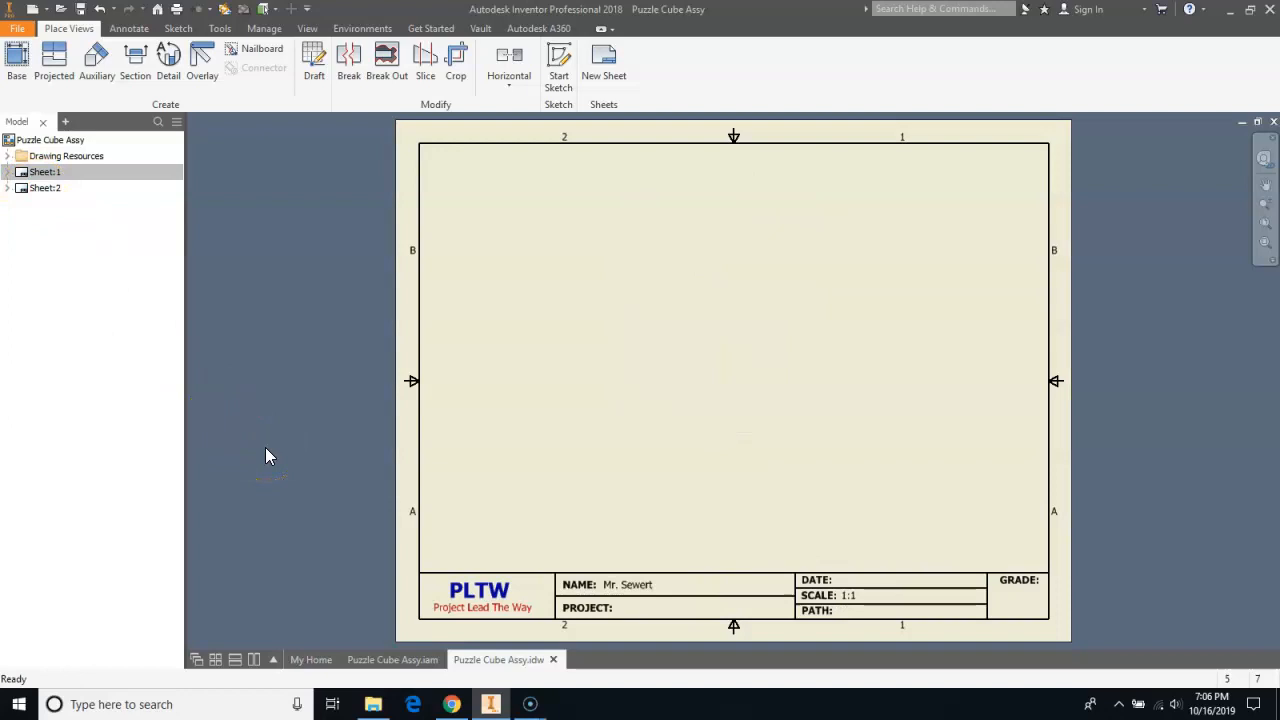
Edit the field text of Sheet:2's PLTW title block so the name is in all capitals.
{"action": "left_click", "coordinate": [7, 188]}
{"action": "left_click", "coordinate": [47, 222]}
{"action": "left_click", "coordinate": [20, 222]}
{"action": "left_click", "coordinate": [66, 237]}
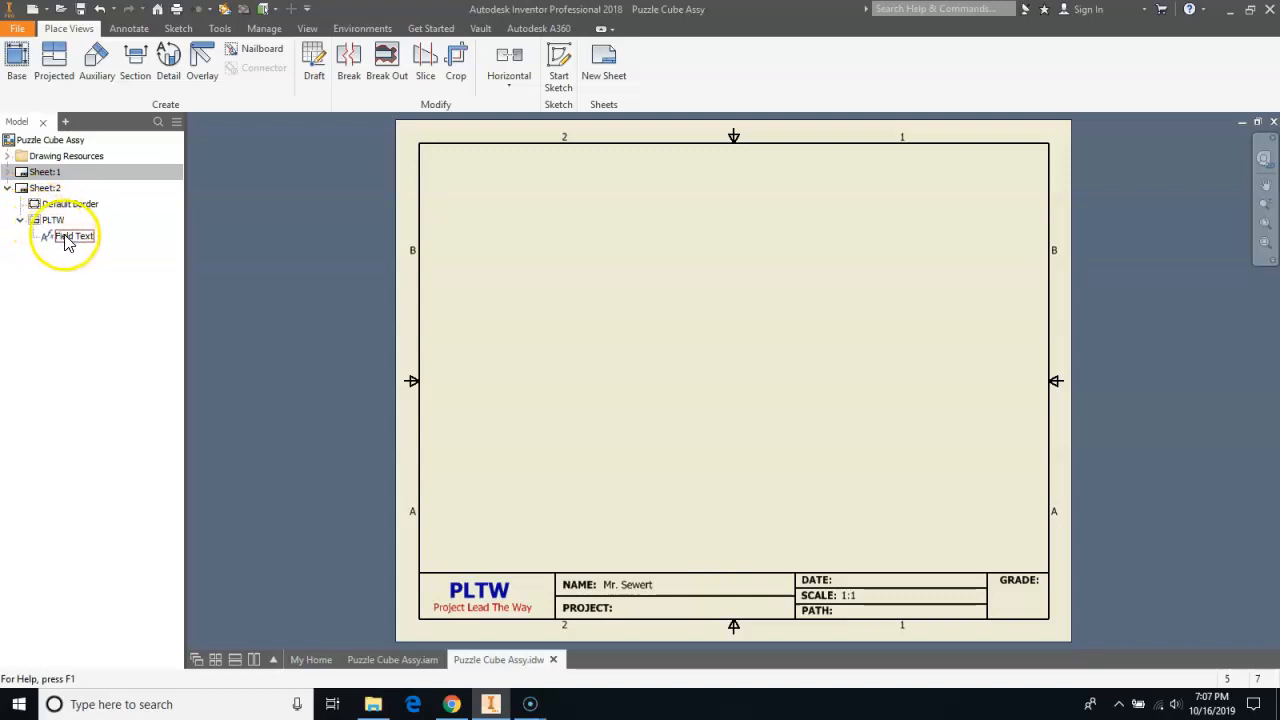
{"action": "double_click", "coordinate": [66, 238]}
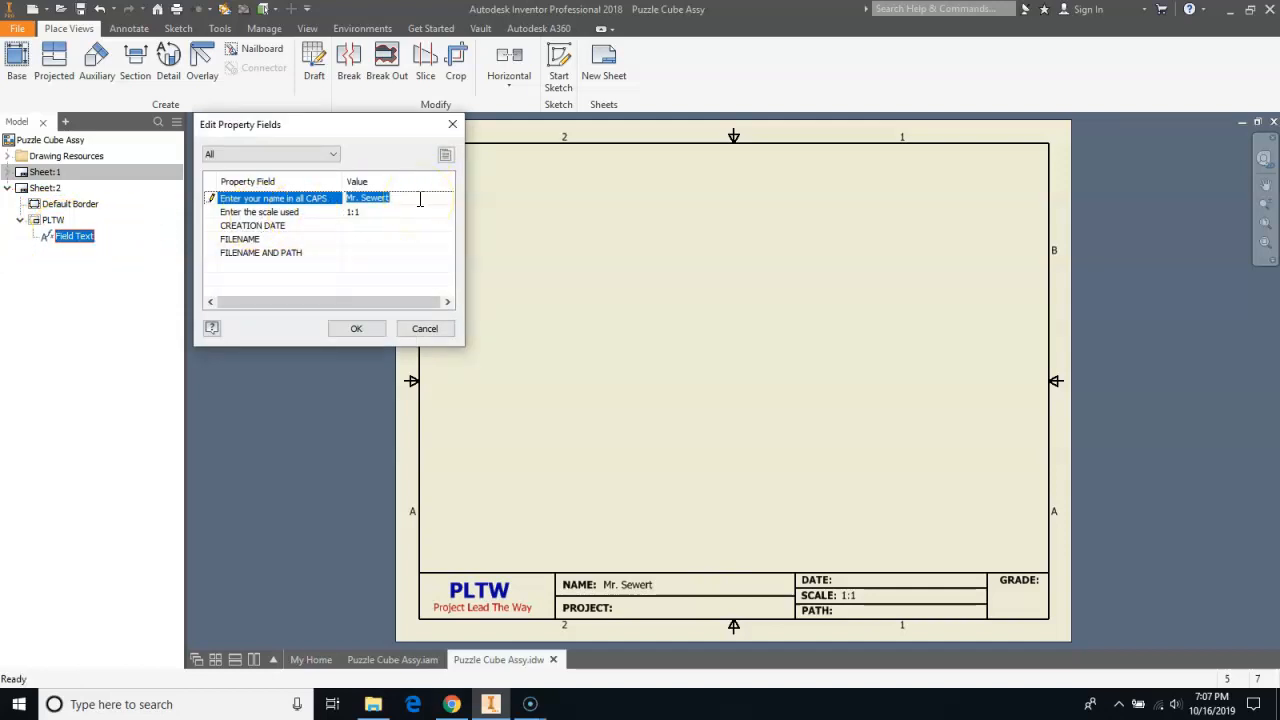
{"action": "key", "text": "Tab"}
{"action": "key", "text": "Tab"}
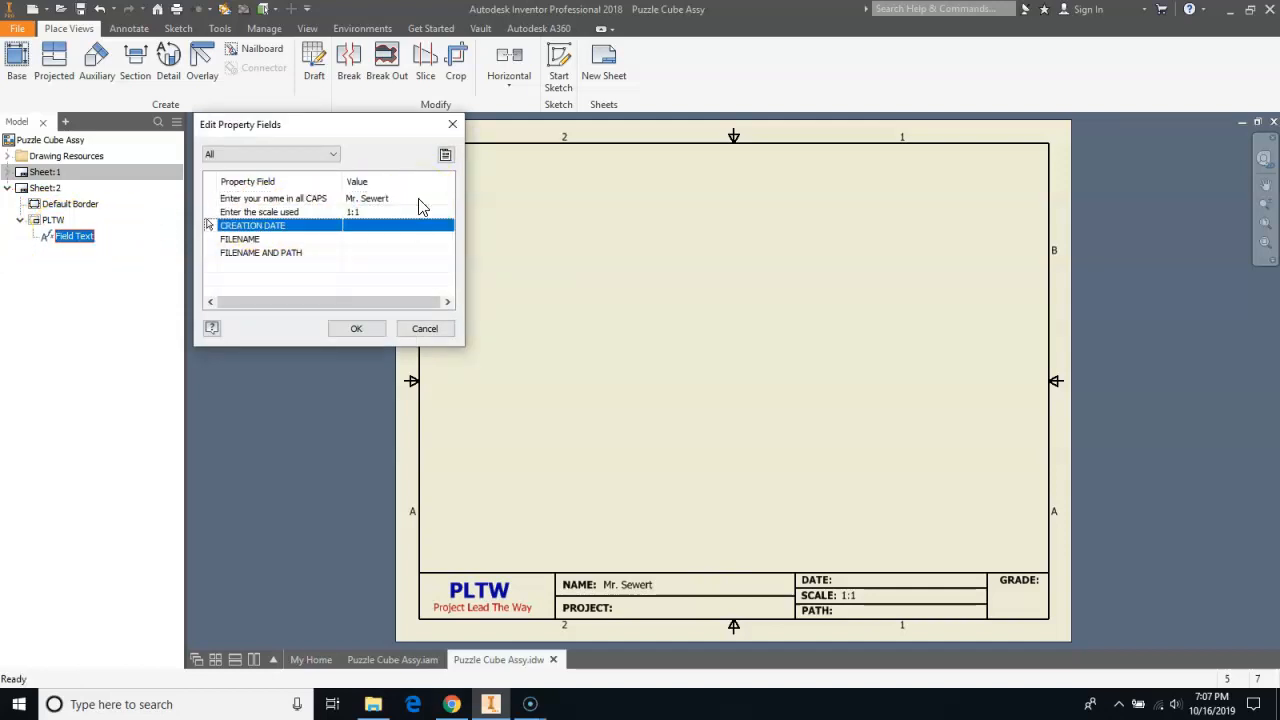
{"action": "left_click", "coordinate": [404, 198]}
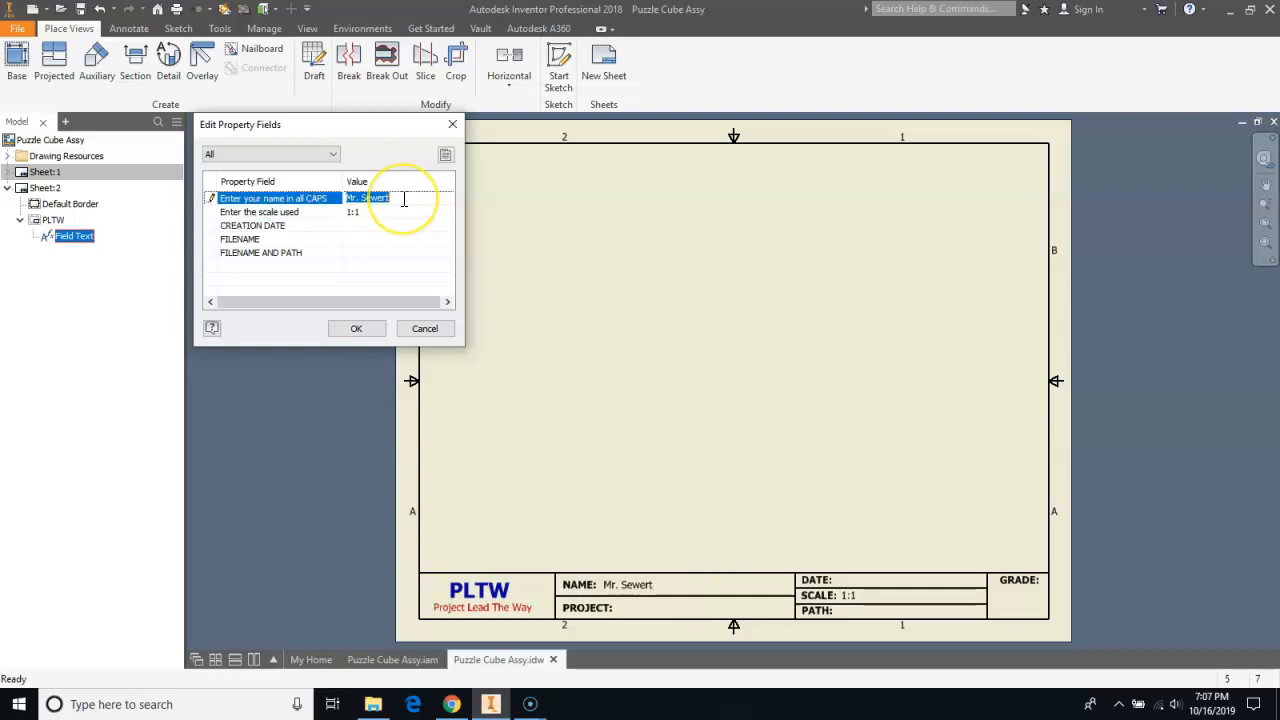
{"action": "type", "text": "MR. SEWERT"}
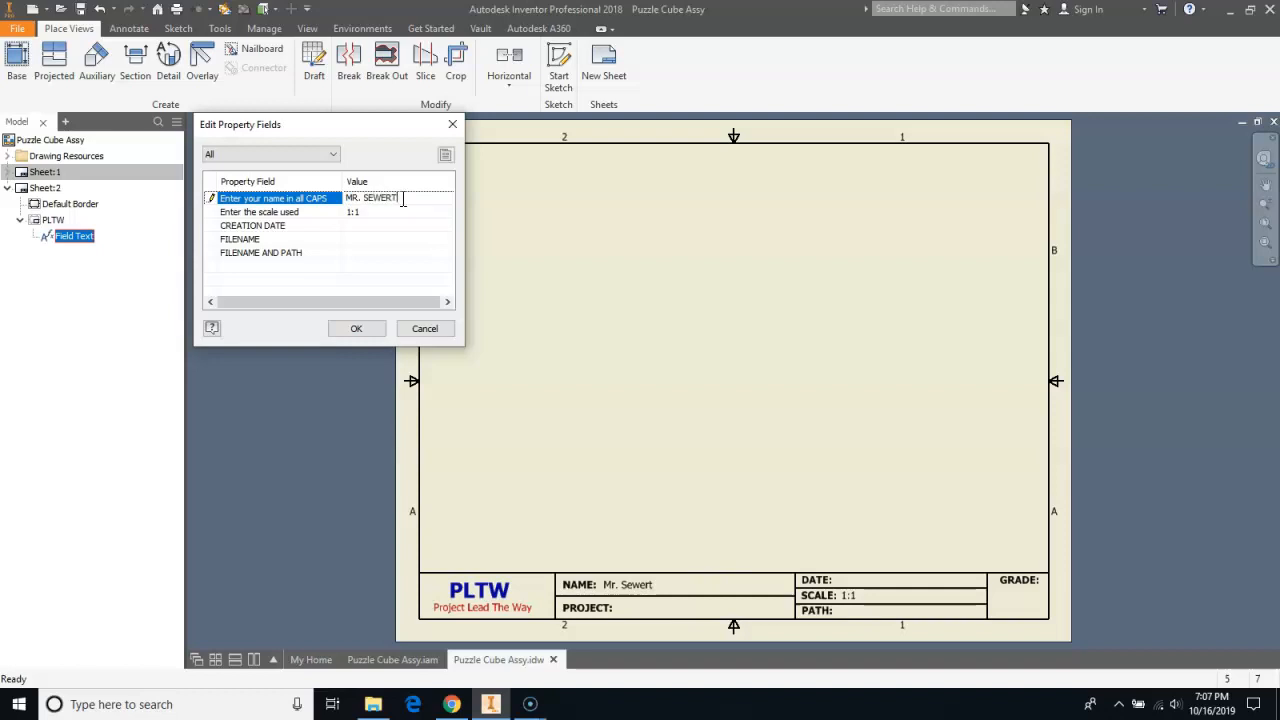
{"action": "left_click", "coordinate": [334, 330]}
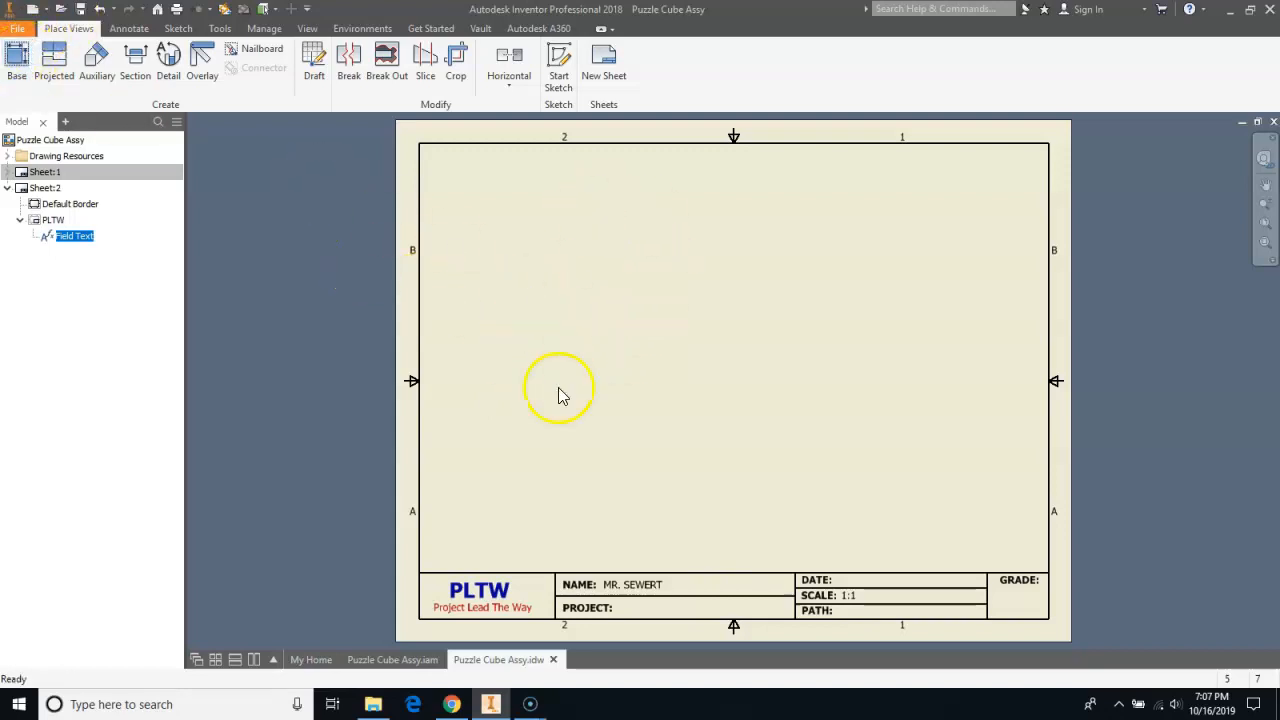
Place a 1:1 front base view of Puzzle Cube Part 1 on Sheet:2 and move it to the sheet's lower-left area.
{"action": "left_click", "coordinate": [15, 64]}
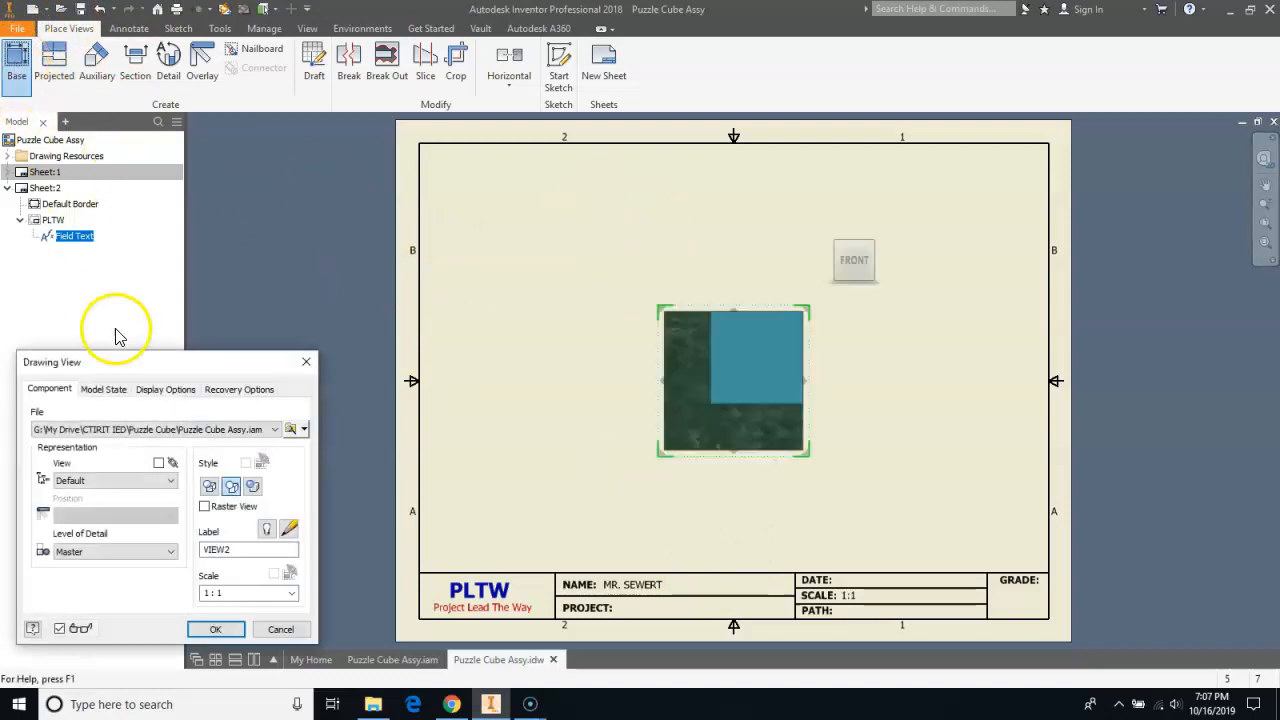
{"action": "left_click", "coordinate": [283, 628]}
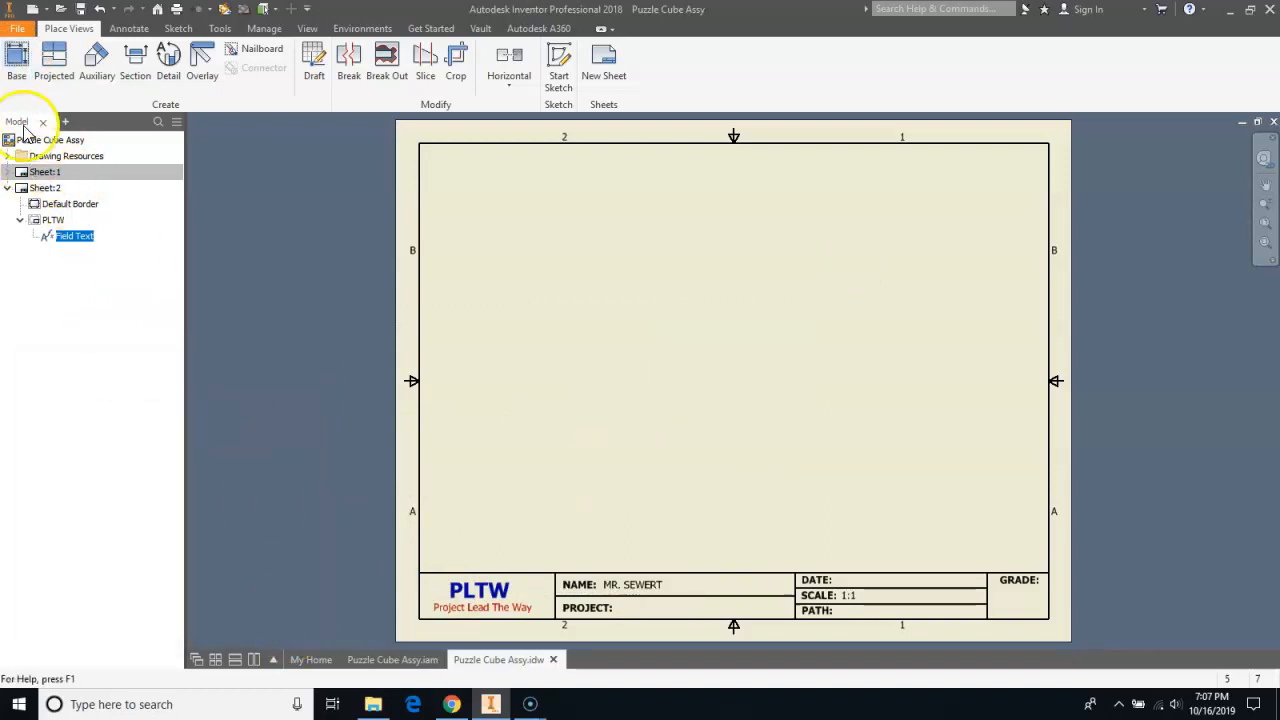
{"action": "left_click", "coordinate": [15, 60]}
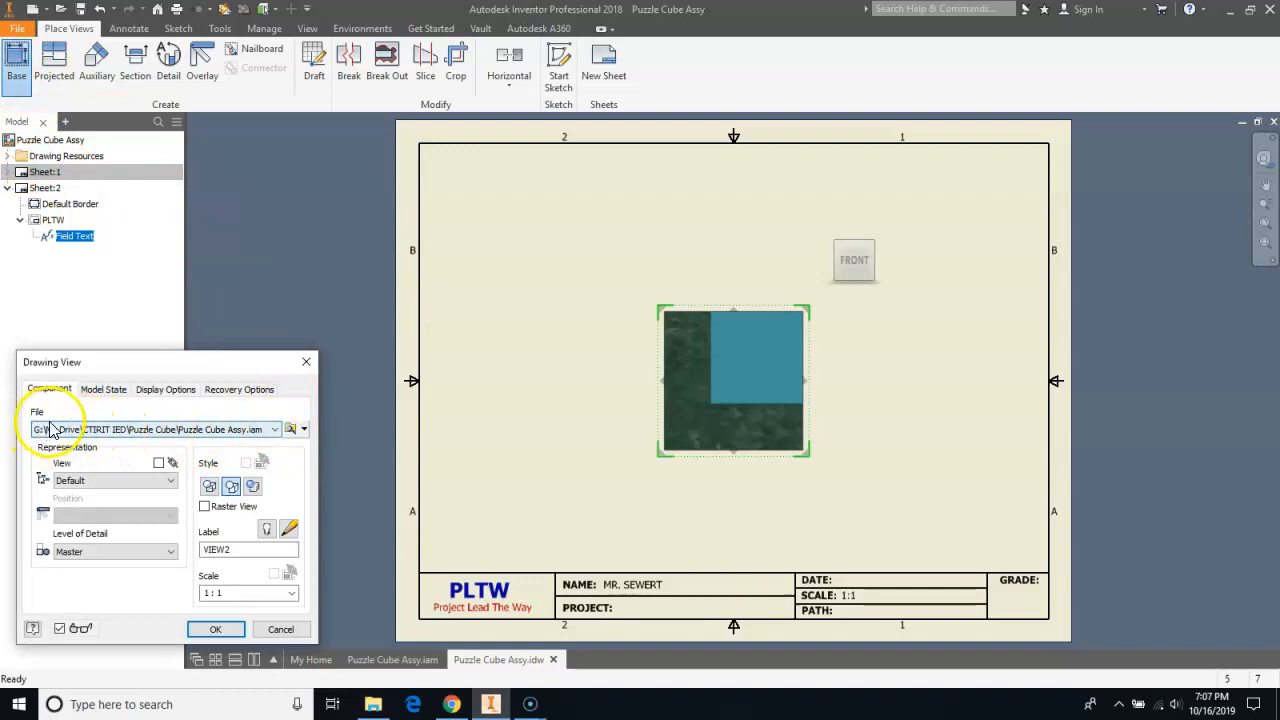
{"action": "left_click", "coordinate": [292, 430]}
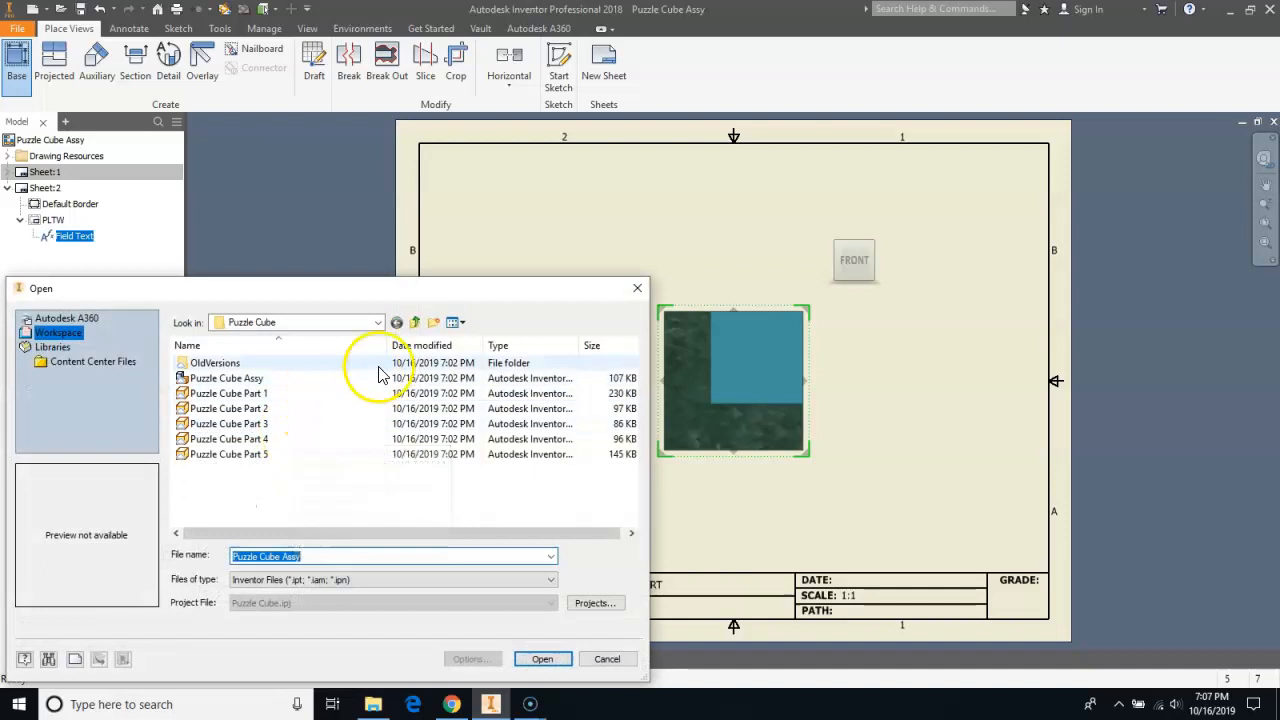
{"action": "left_click", "coordinate": [380, 330]}
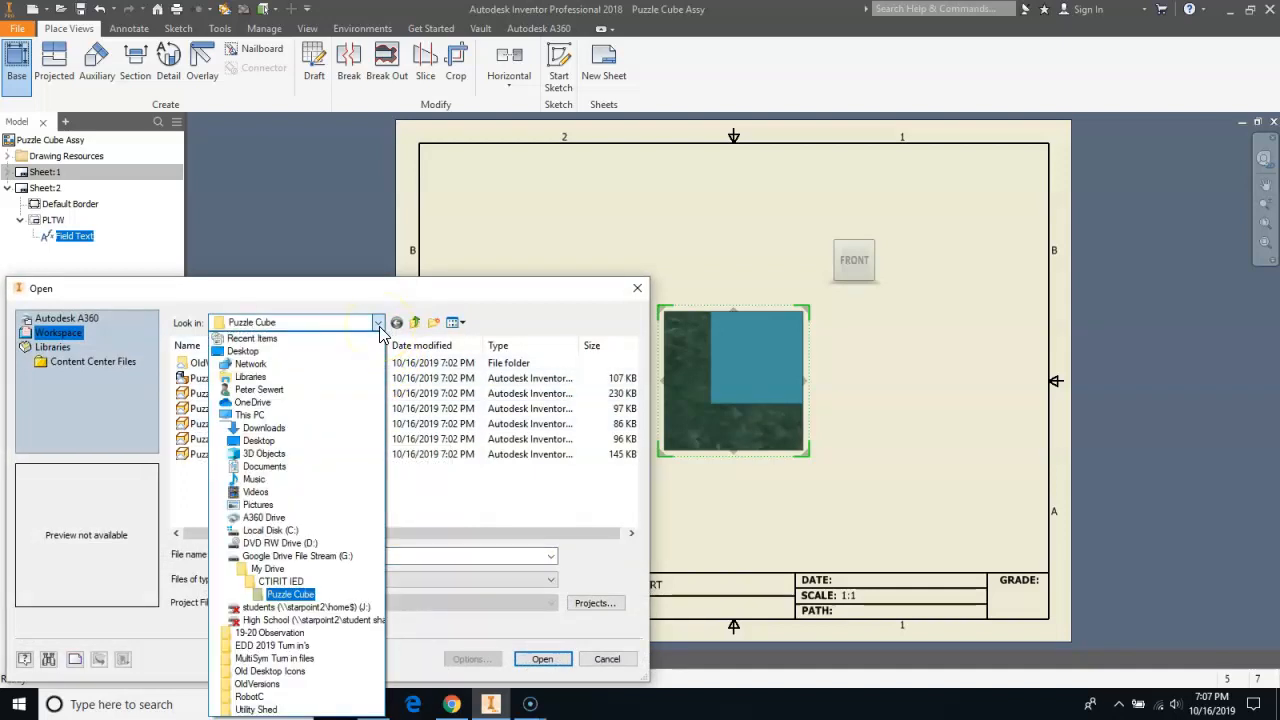
{"action": "left_click", "coordinate": [480, 229]}
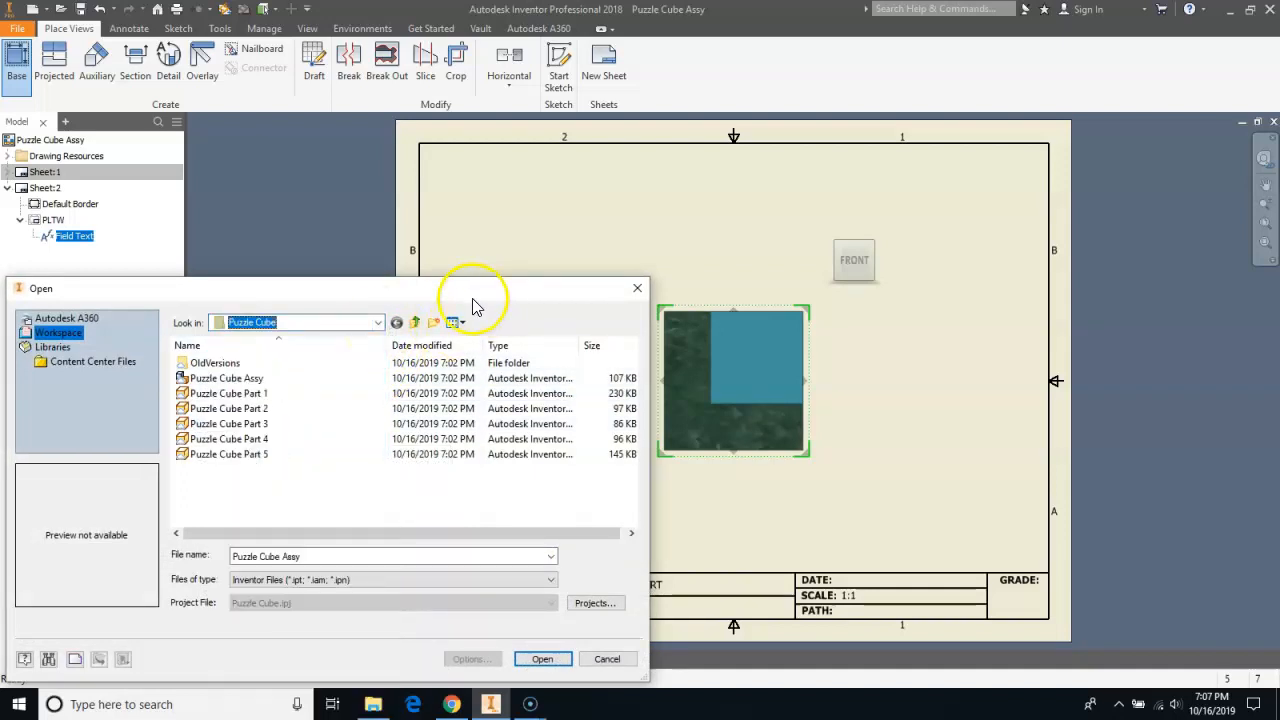
{"action": "mouse_move", "coordinate": [241, 401]}
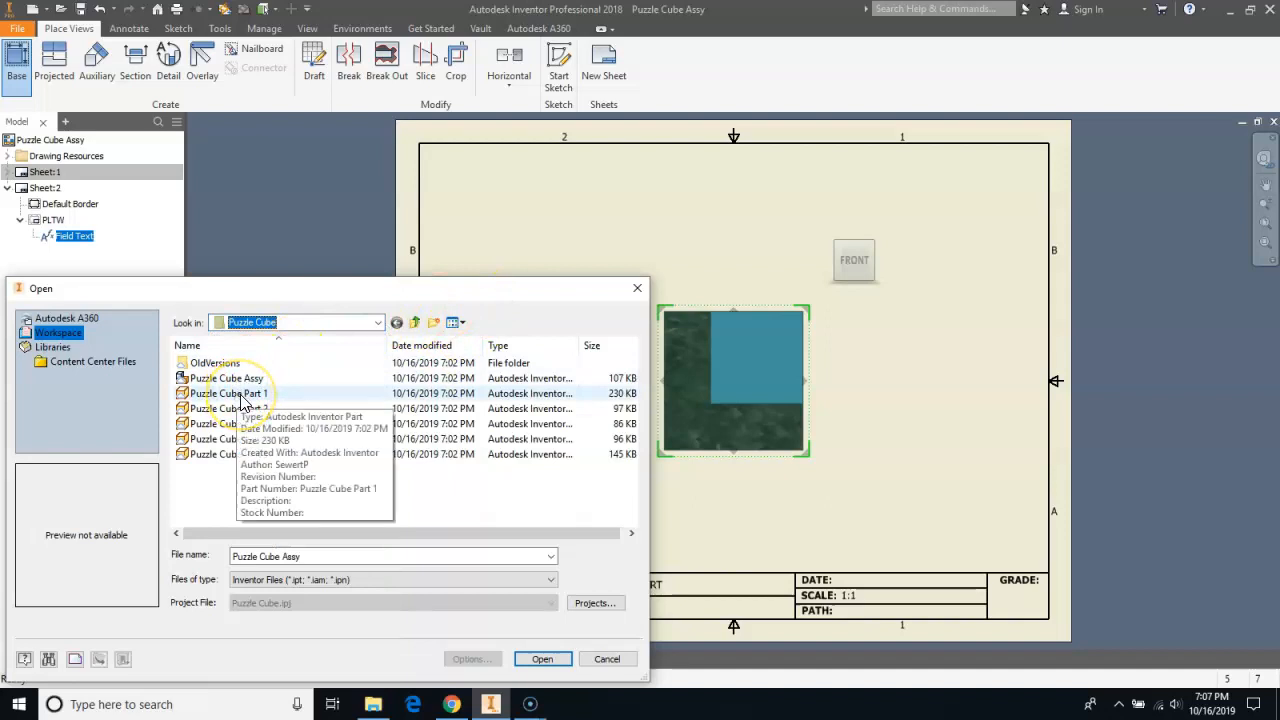
{"action": "left_click", "coordinate": [240, 394]}
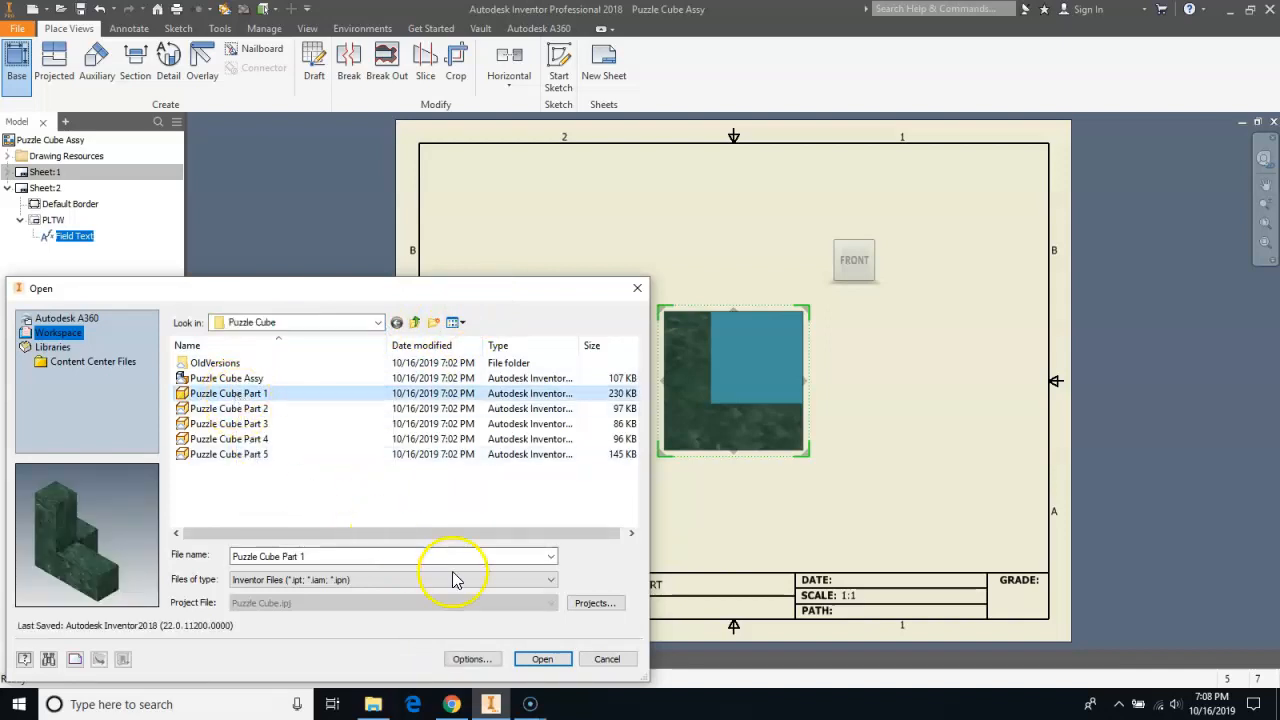
{"action": "left_click", "coordinate": [542, 659]}
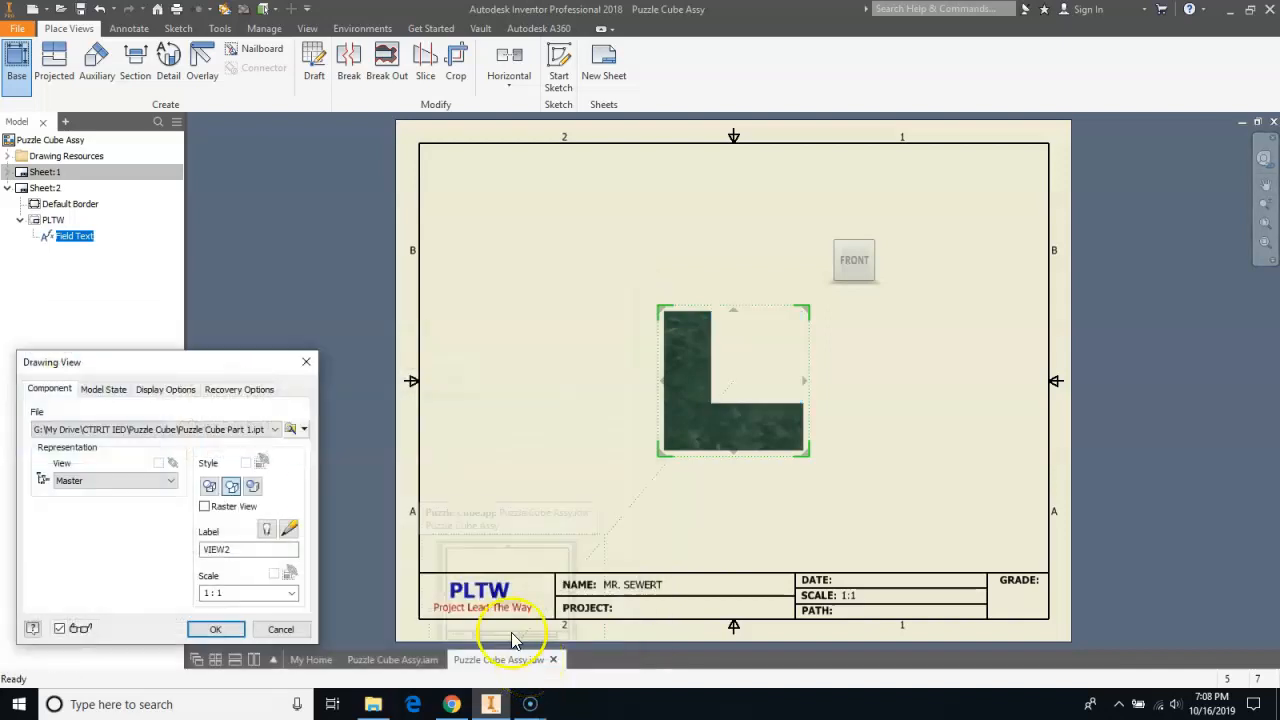
{"action": "left_click", "coordinate": [215, 629]}
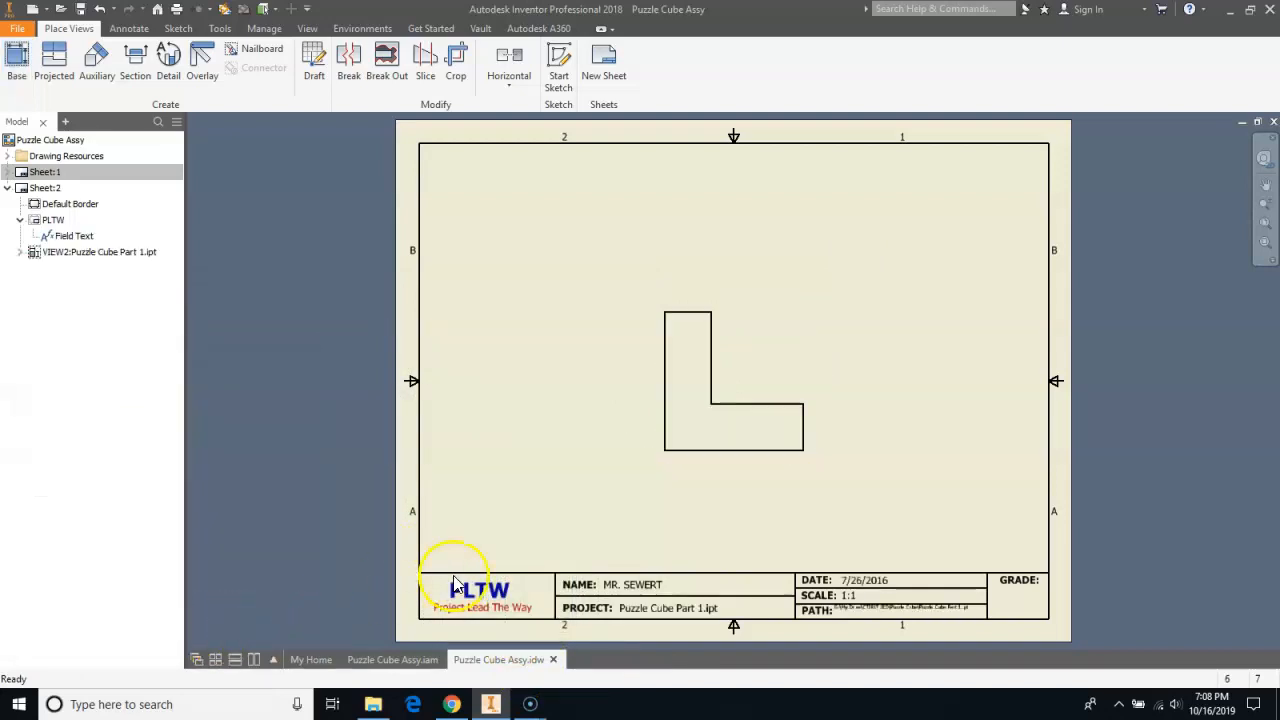
{"action": "mouse_move", "coordinate": [664, 453]}
{"action": "left_mouse_down"}
{"action": "mouse_move", "coordinate": [530, 527]}
{"action": "mouse_move", "coordinate": [497, 527]}
{"action": "left_mouse_up"}
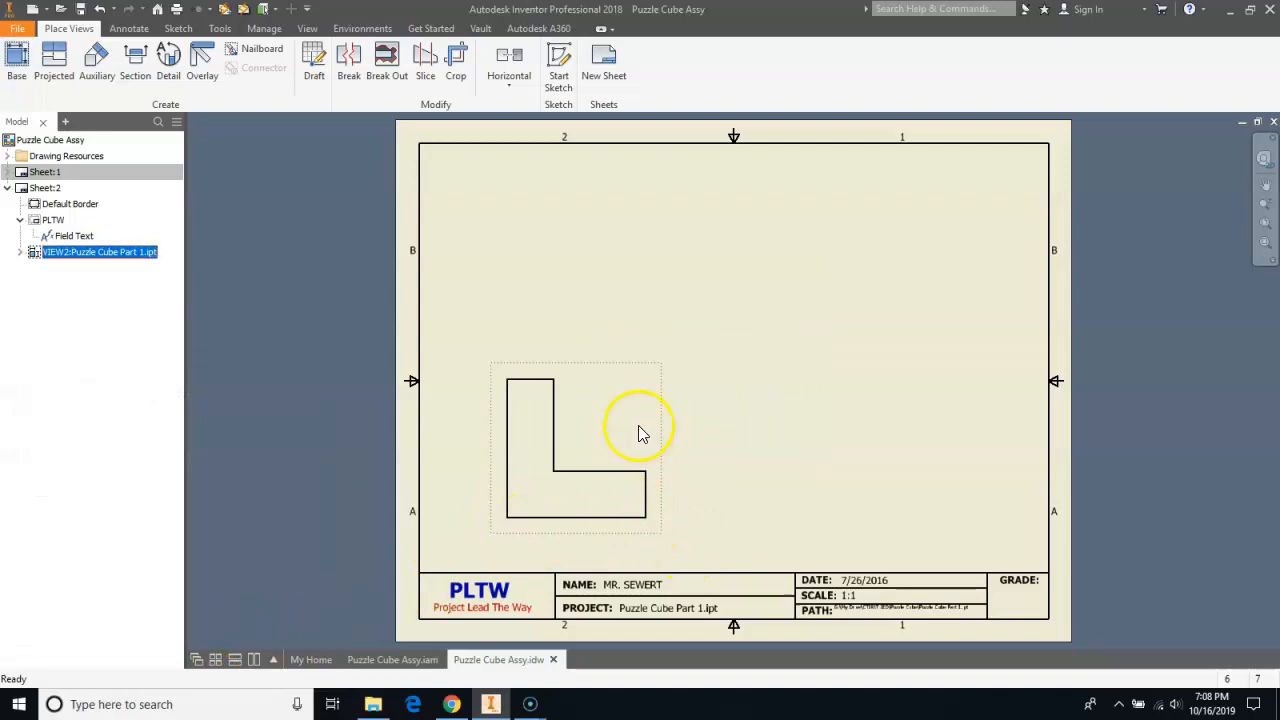
{"action": "left_click", "coordinate": [714, 390]}
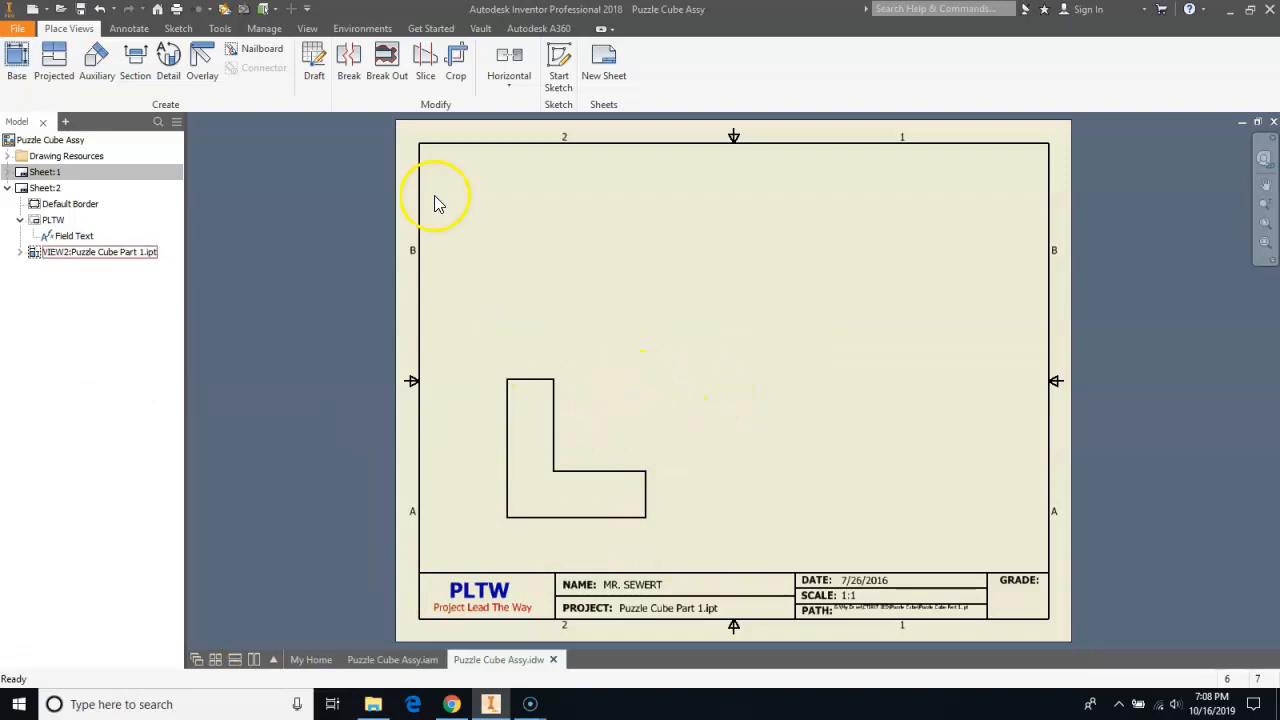
Create projected right-side, top and isometric views from the Puzzle Cube Part 1 front view.
{"action": "left_click", "coordinate": [57, 62]}
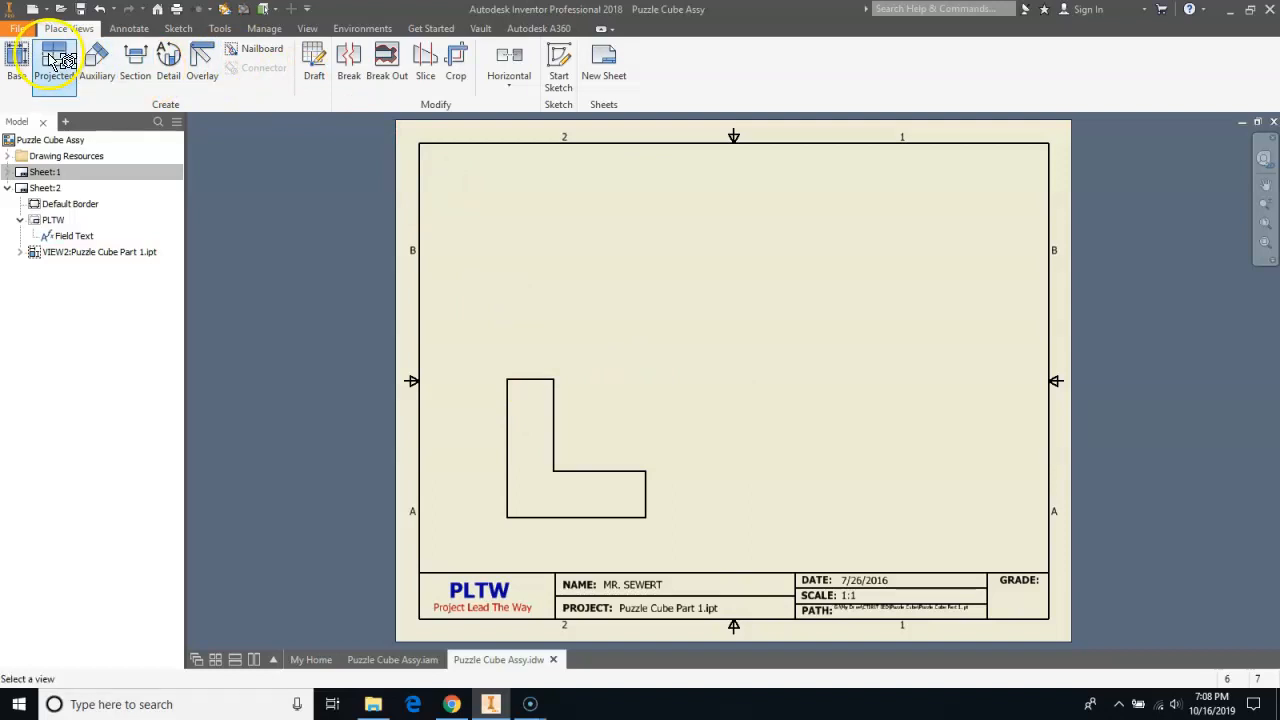
{"action": "left_click", "coordinate": [637, 444]}
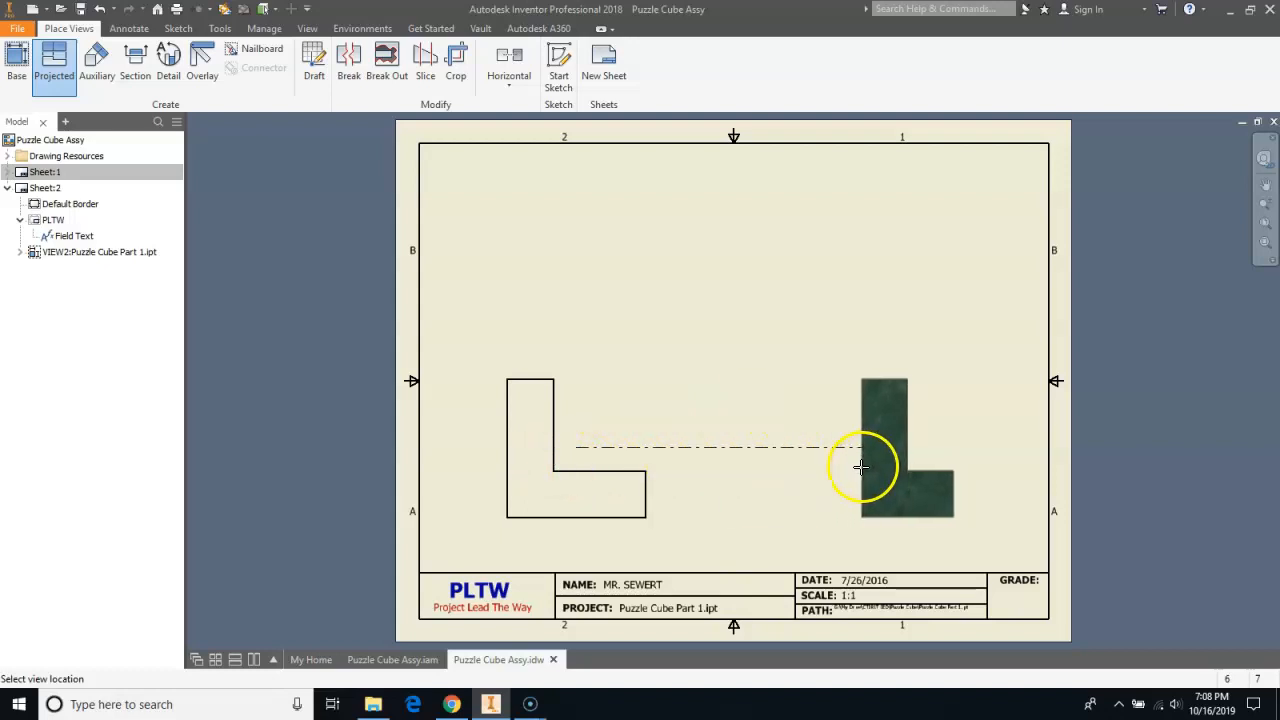
{"action": "left_click", "coordinate": [845, 467]}
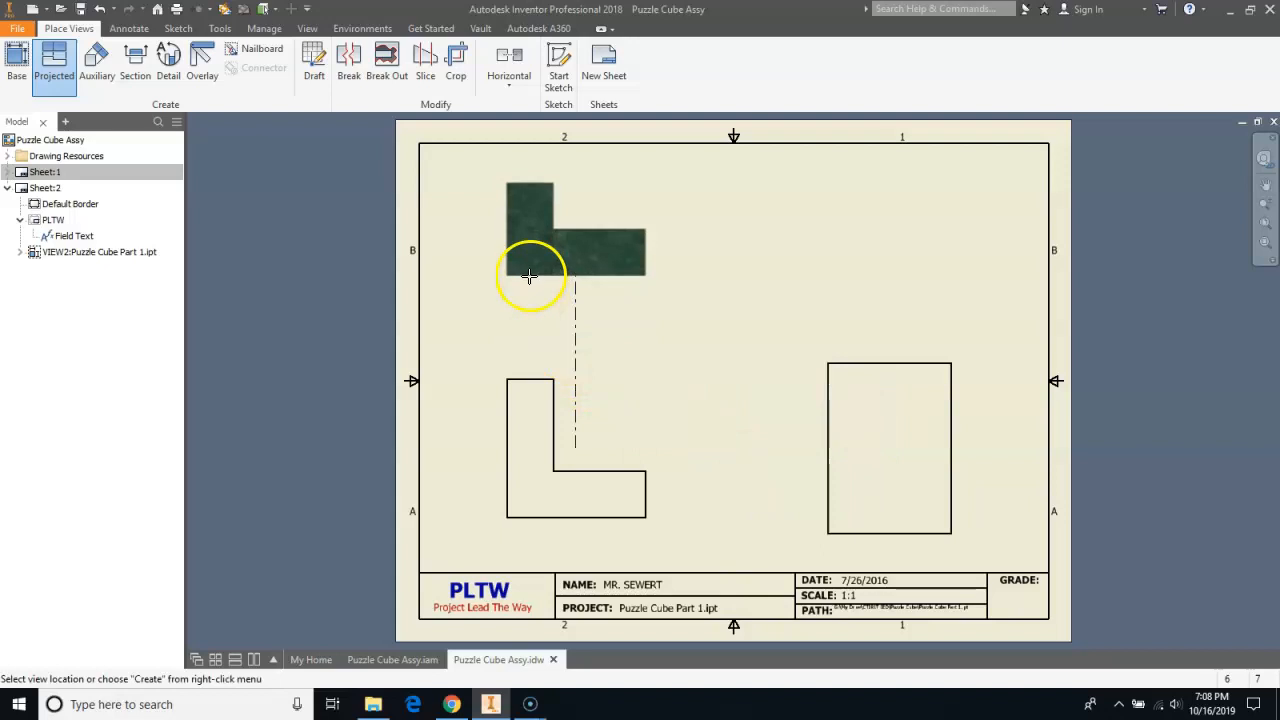
{"action": "left_click", "coordinate": [529, 268]}
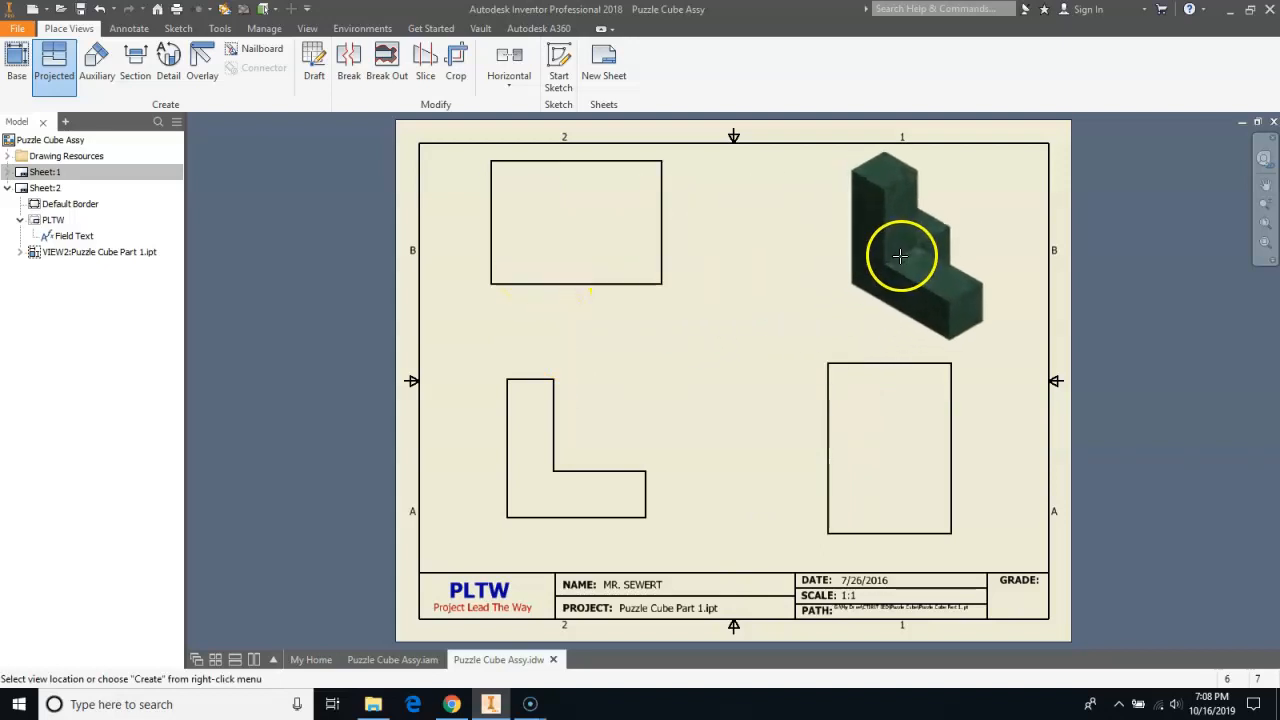
{"action": "left_click", "coordinate": [901, 258]}
{"action": "right_click", "coordinate": [902, 258]}
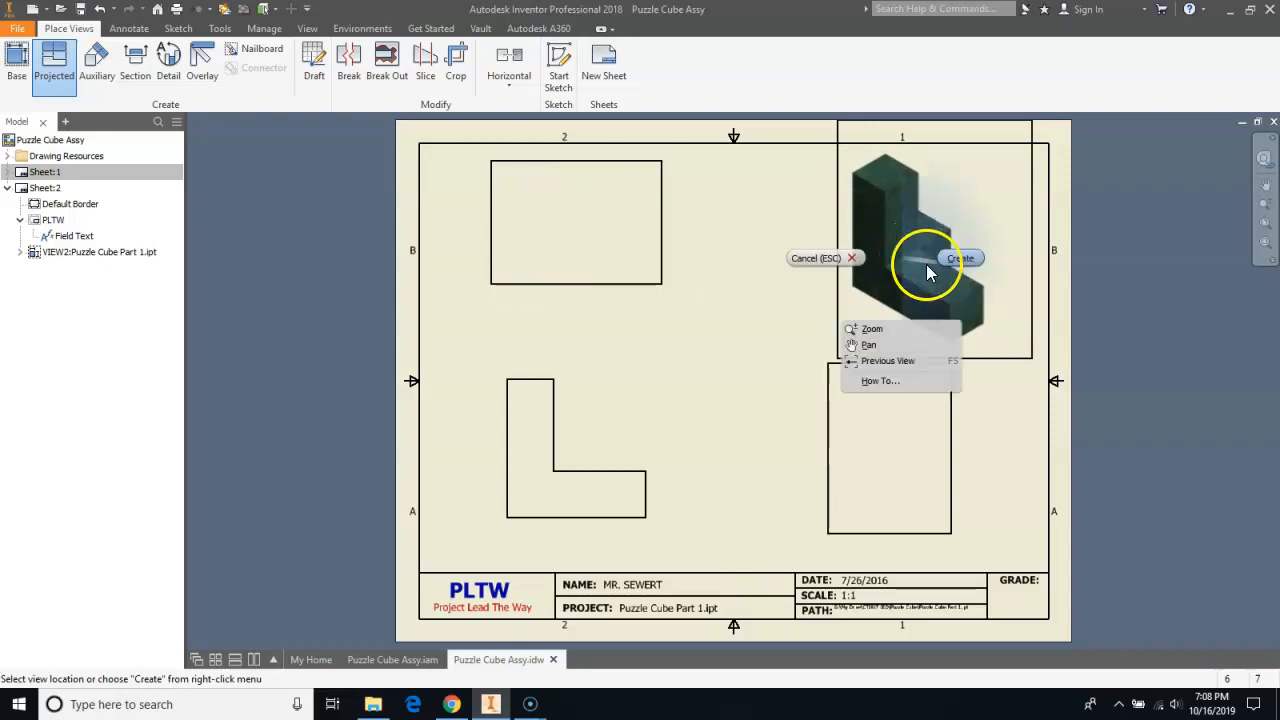
{"action": "left_click", "coordinate": [954, 261]}
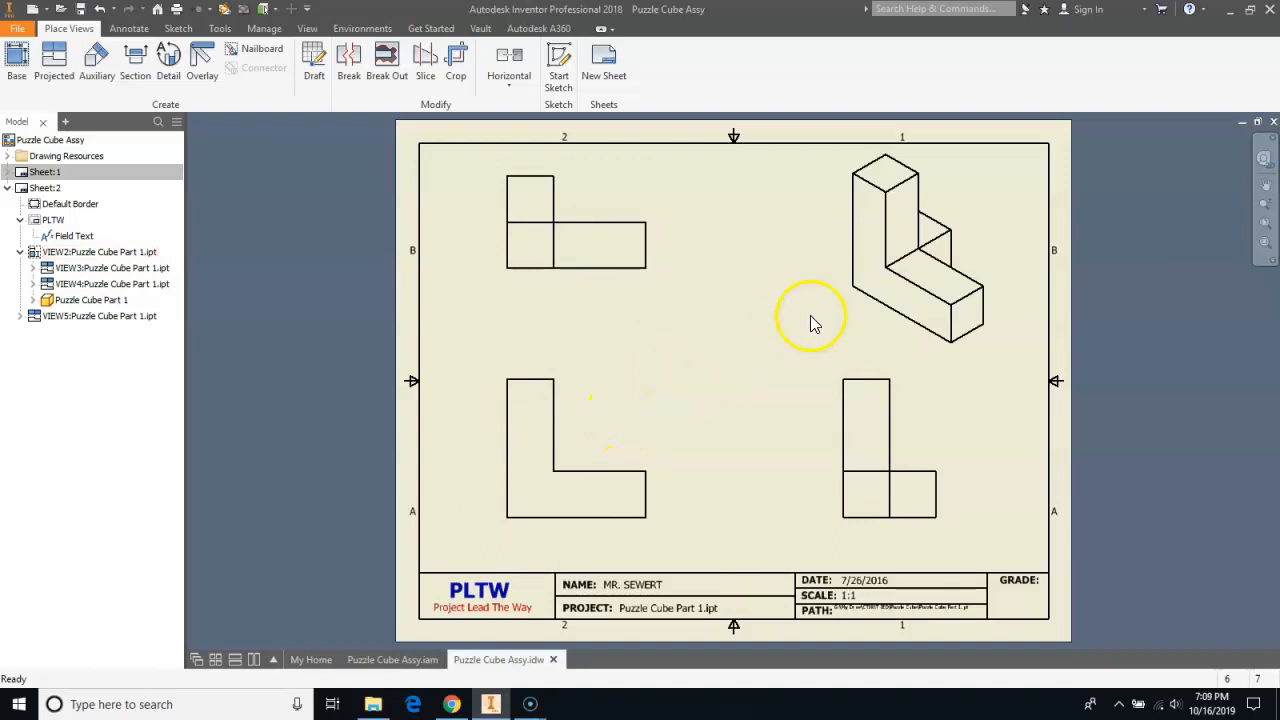
Change the front view's display style to show hidden lines.
{"action": "double_click", "coordinate": [604, 427]}
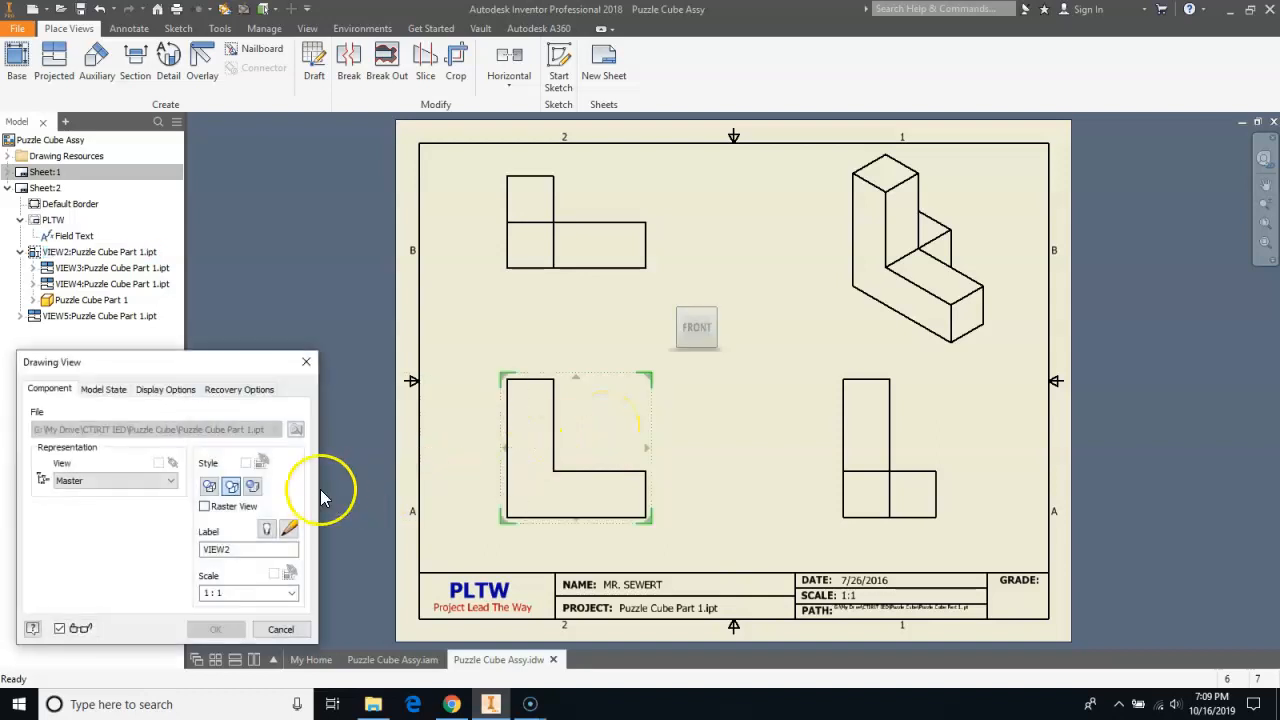
{"action": "left_click", "coordinate": [232, 487]}
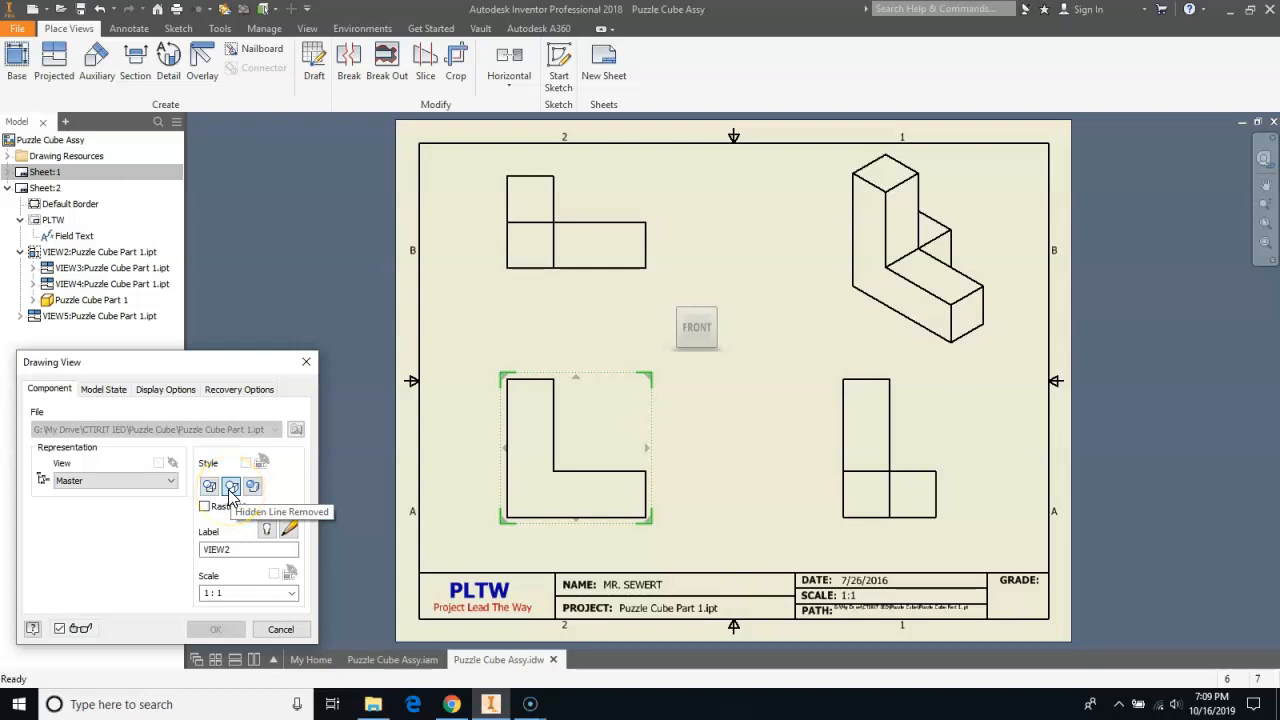
{"action": "left_click", "coordinate": [214, 630]}
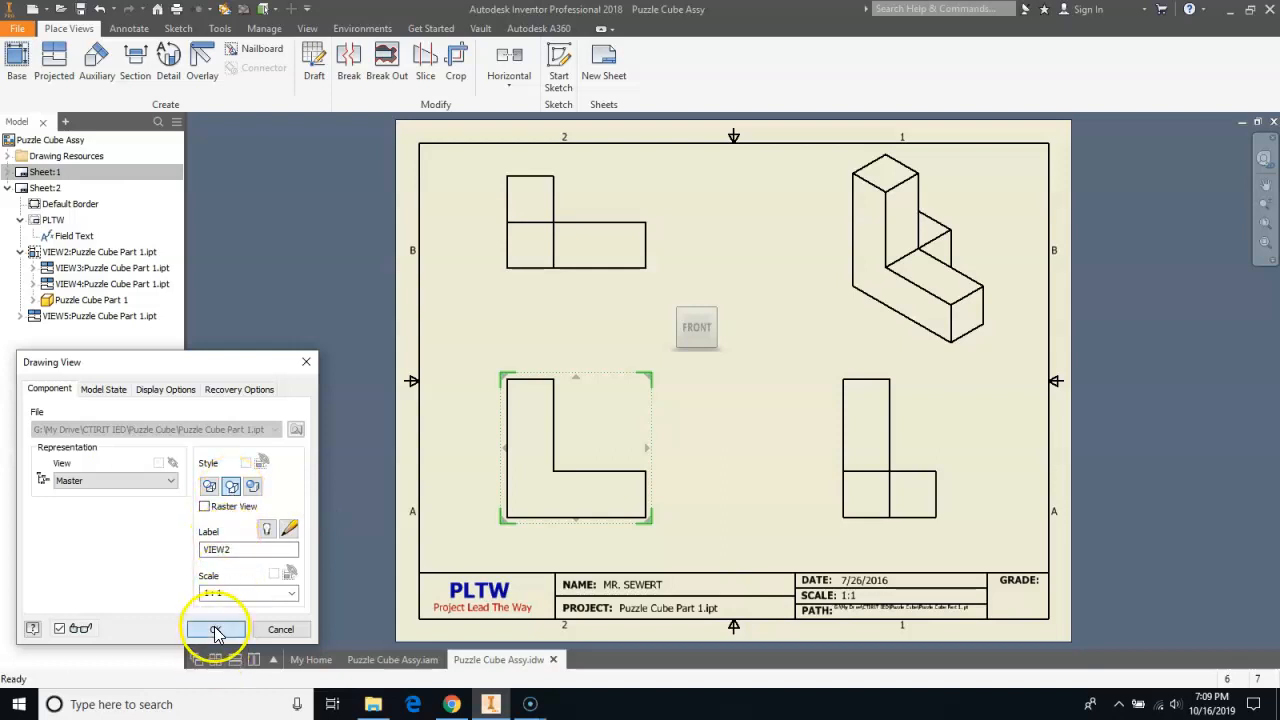
{"action": "double_click", "coordinate": [571, 448]}
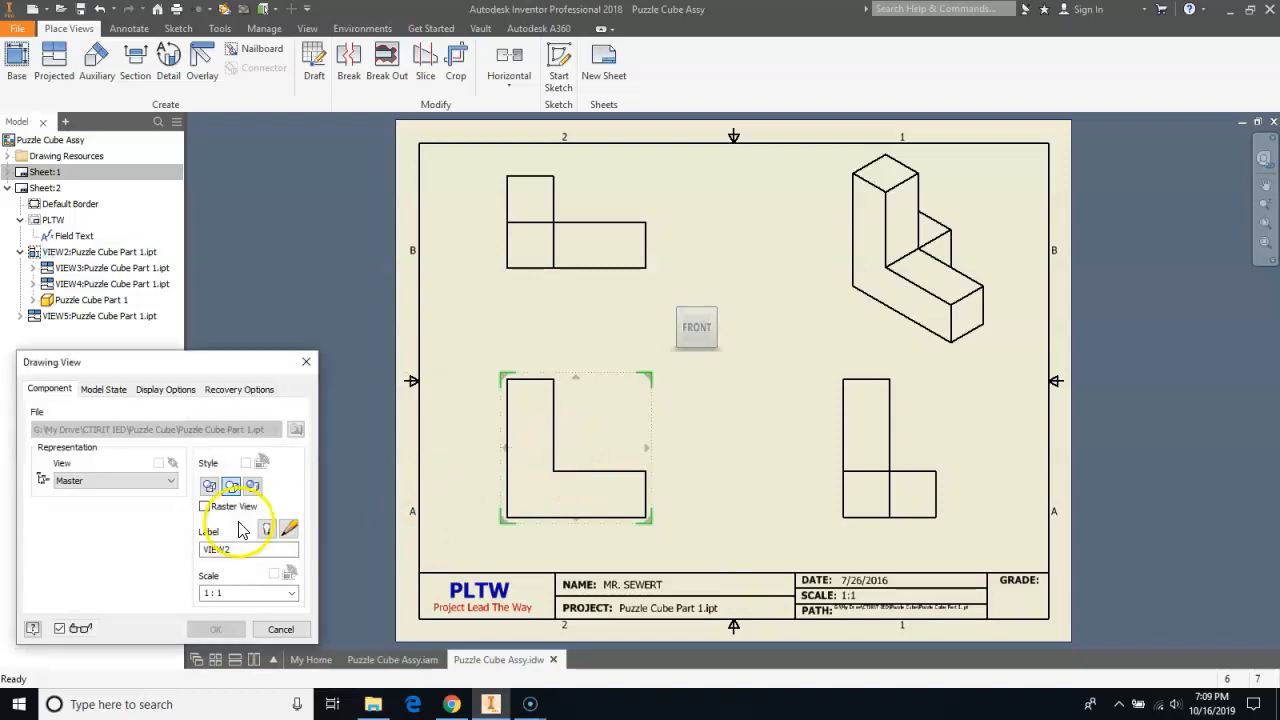
{"action": "left_click", "coordinate": [210, 487]}
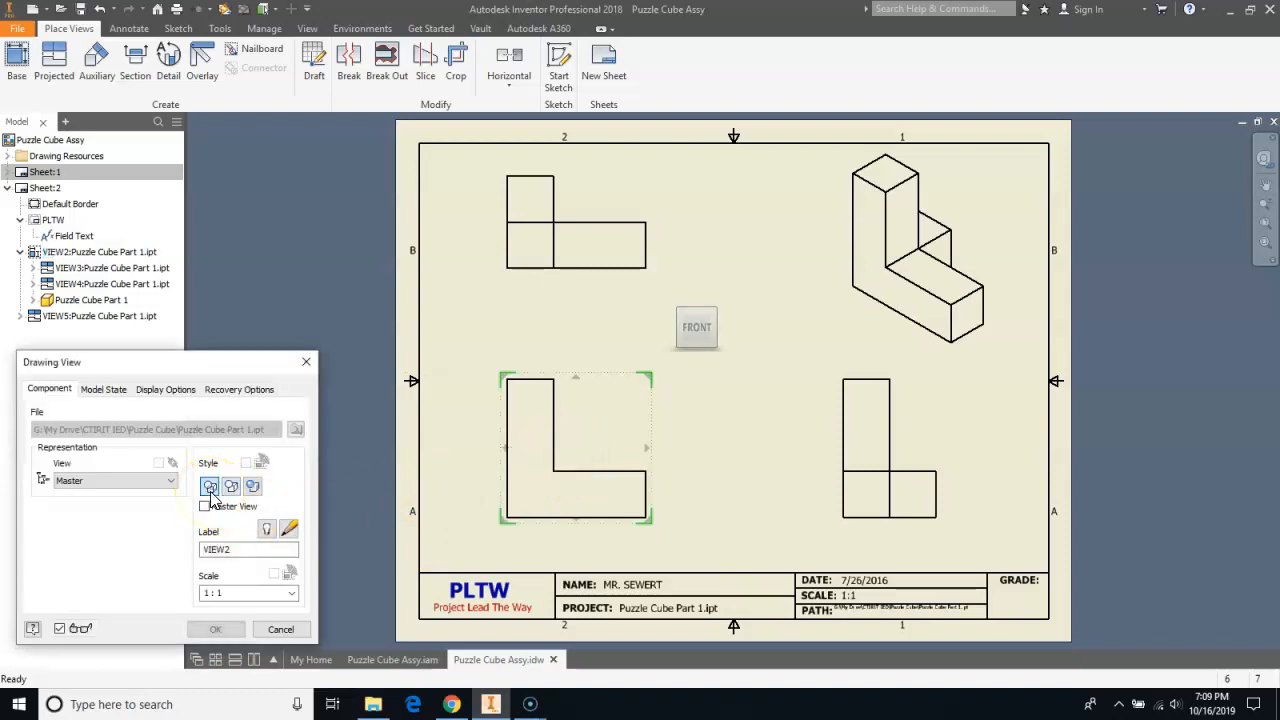
{"action": "left_click", "coordinate": [215, 633]}
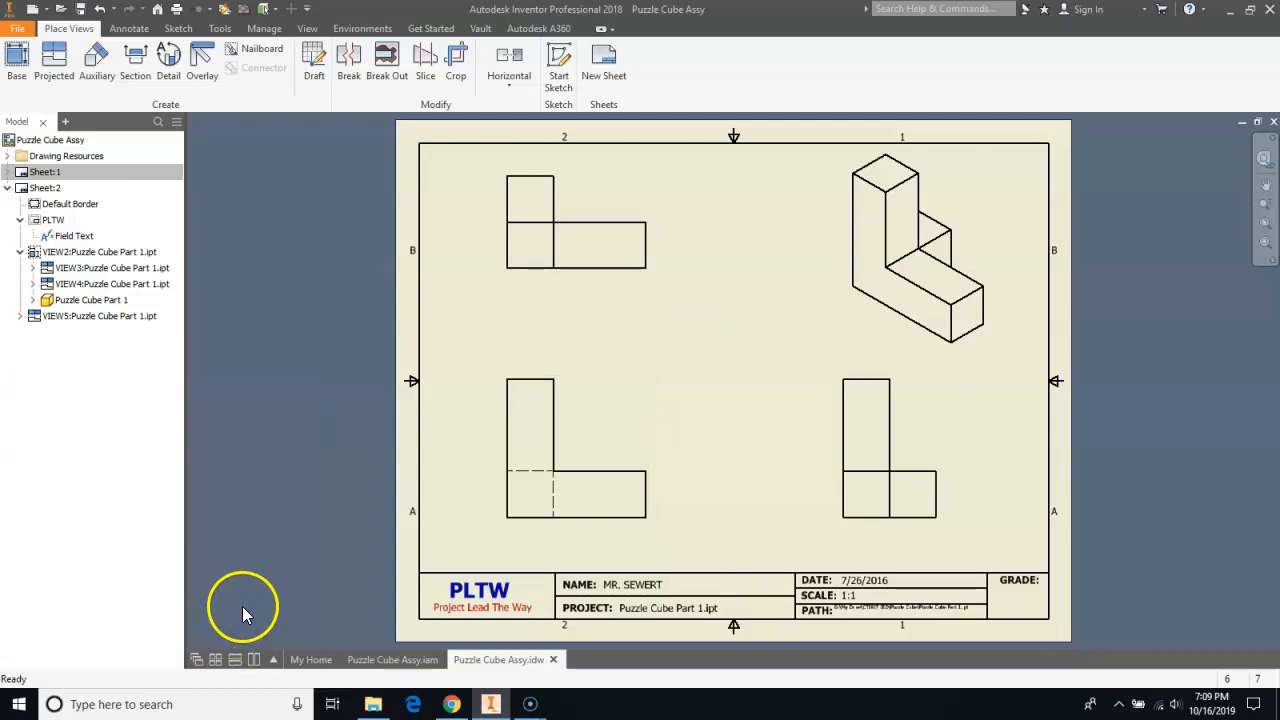
Reorient the Puzzle Cube Part 1 base view from front to the Right orientation, keeping it upright, and update its dependent views.
{"action": "double_click", "coordinate": [594, 404]}
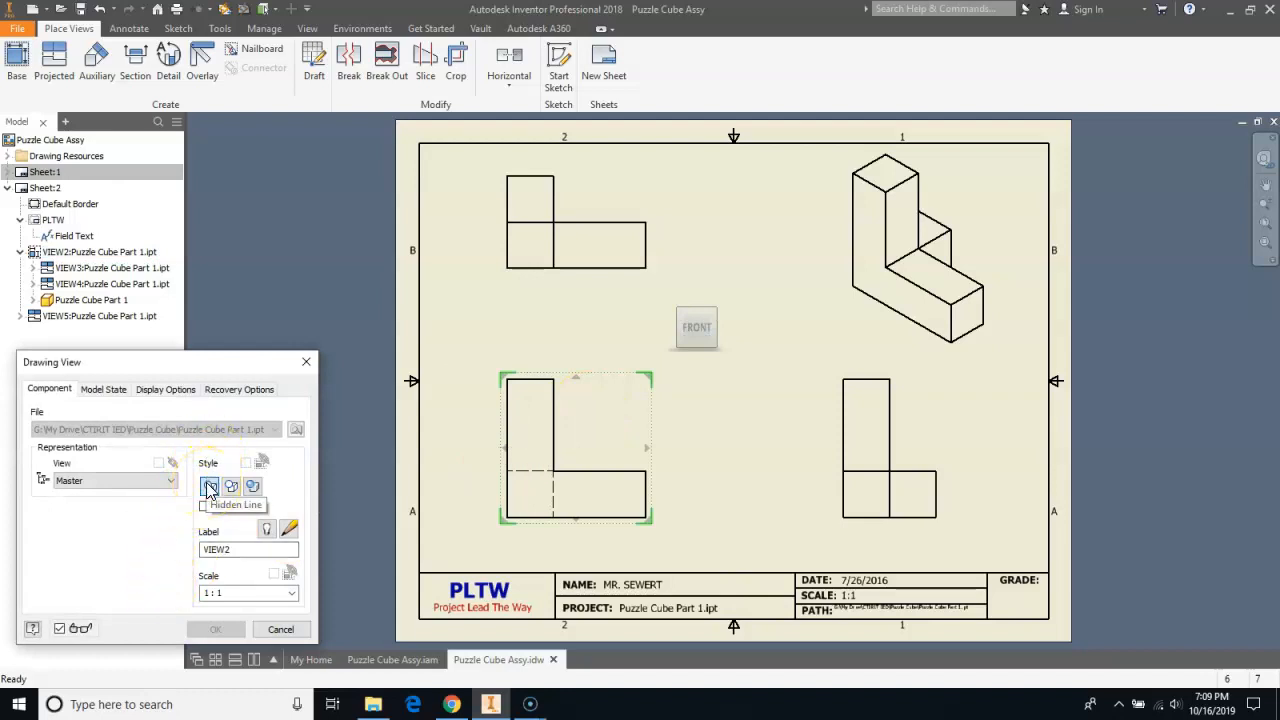
{"action": "left_click", "coordinate": [280, 630]}
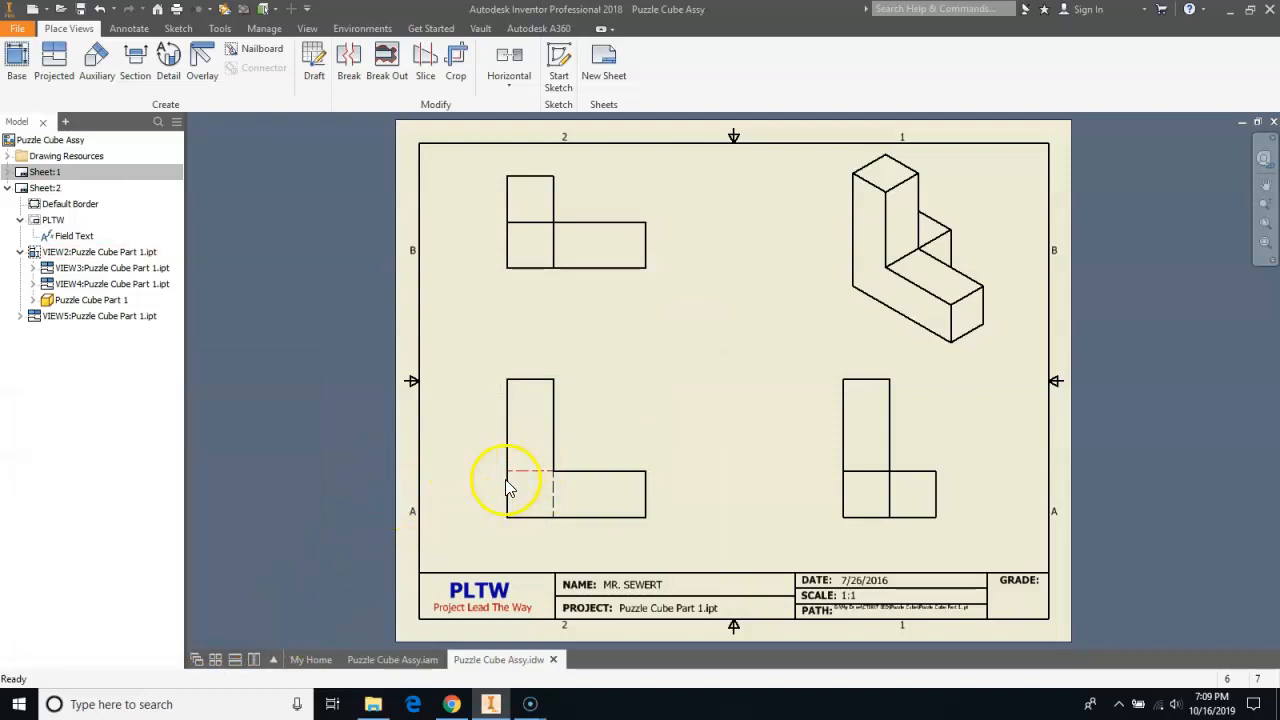
{"action": "double_click", "coordinate": [607, 444]}
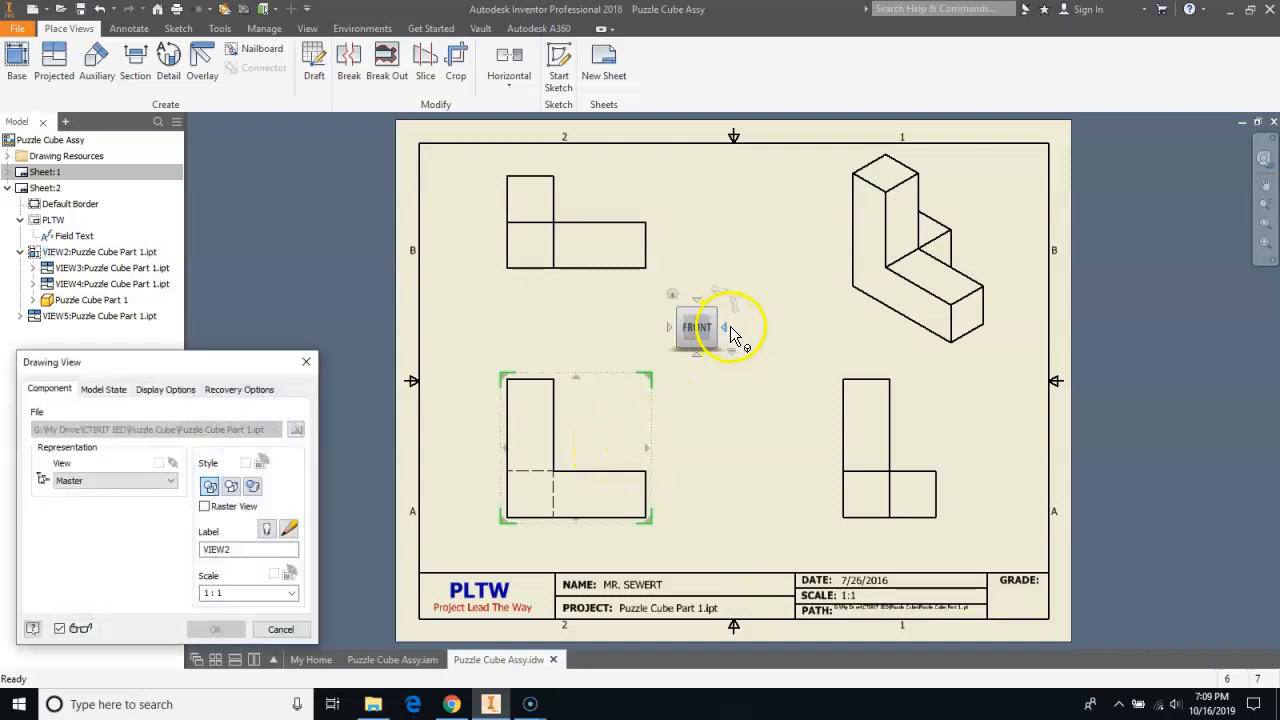
{"action": "left_click", "coordinate": [726, 327]}
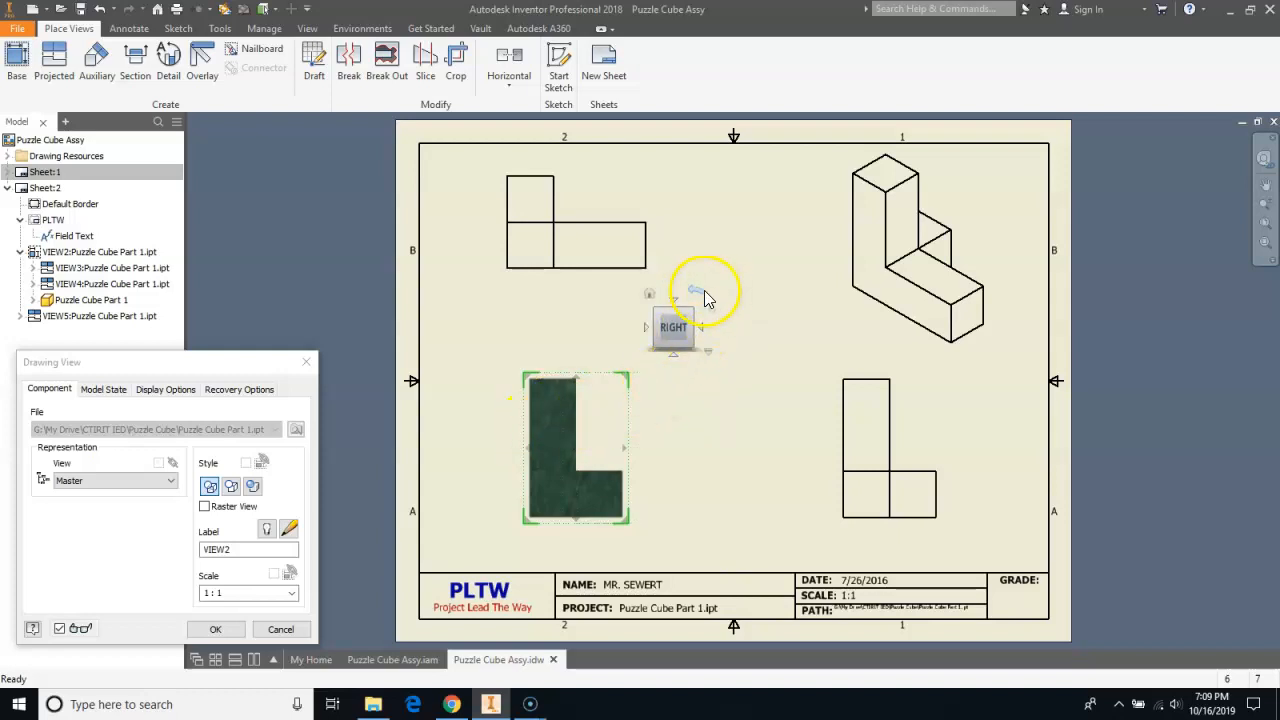
{"action": "left_click", "coordinate": [697, 292]}
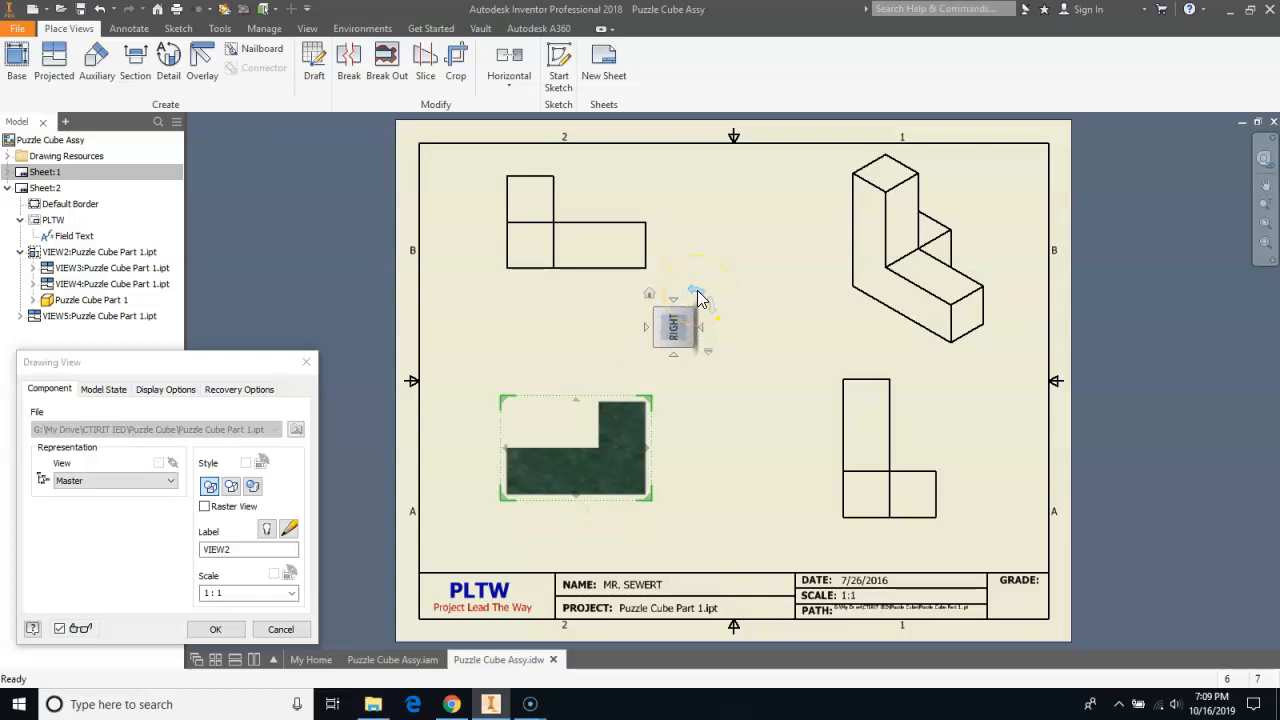
{"action": "left_click_drag", "start_coordinate": [698, 298], "coordinate": [723, 307]}
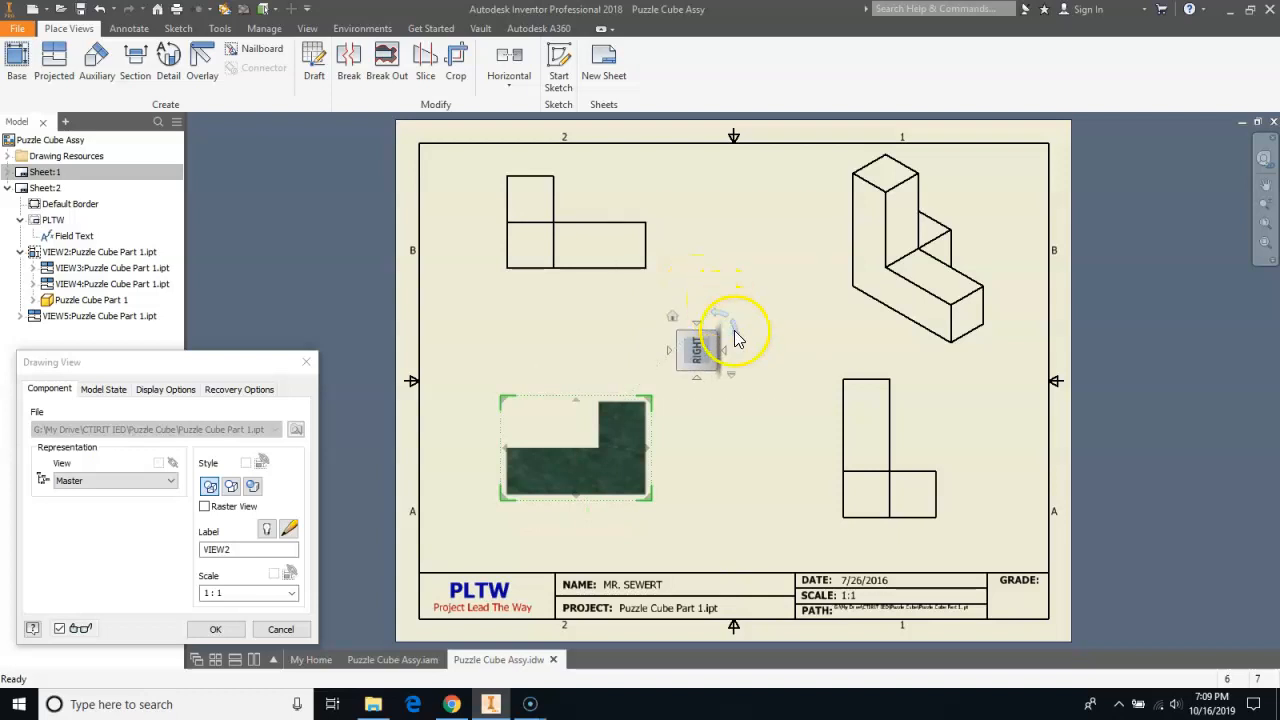
{"action": "left_click", "coordinate": [736, 327]}
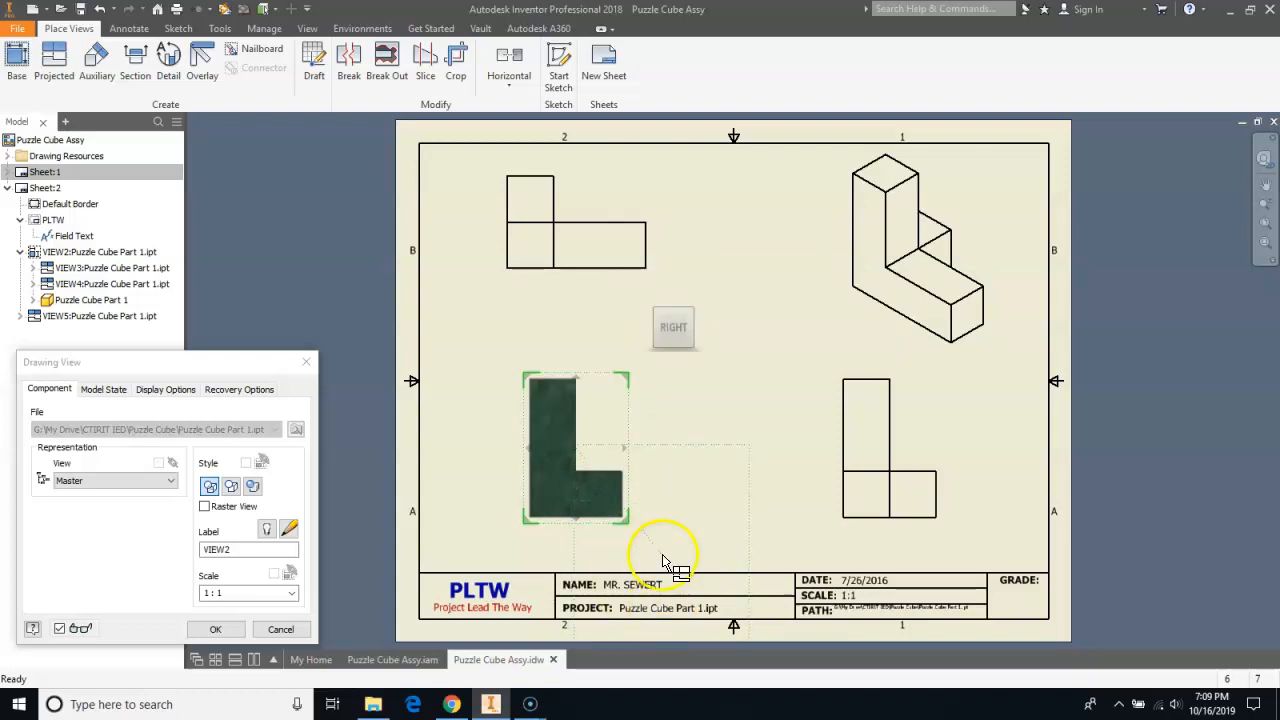
{"action": "left_click", "coordinate": [218, 627]}
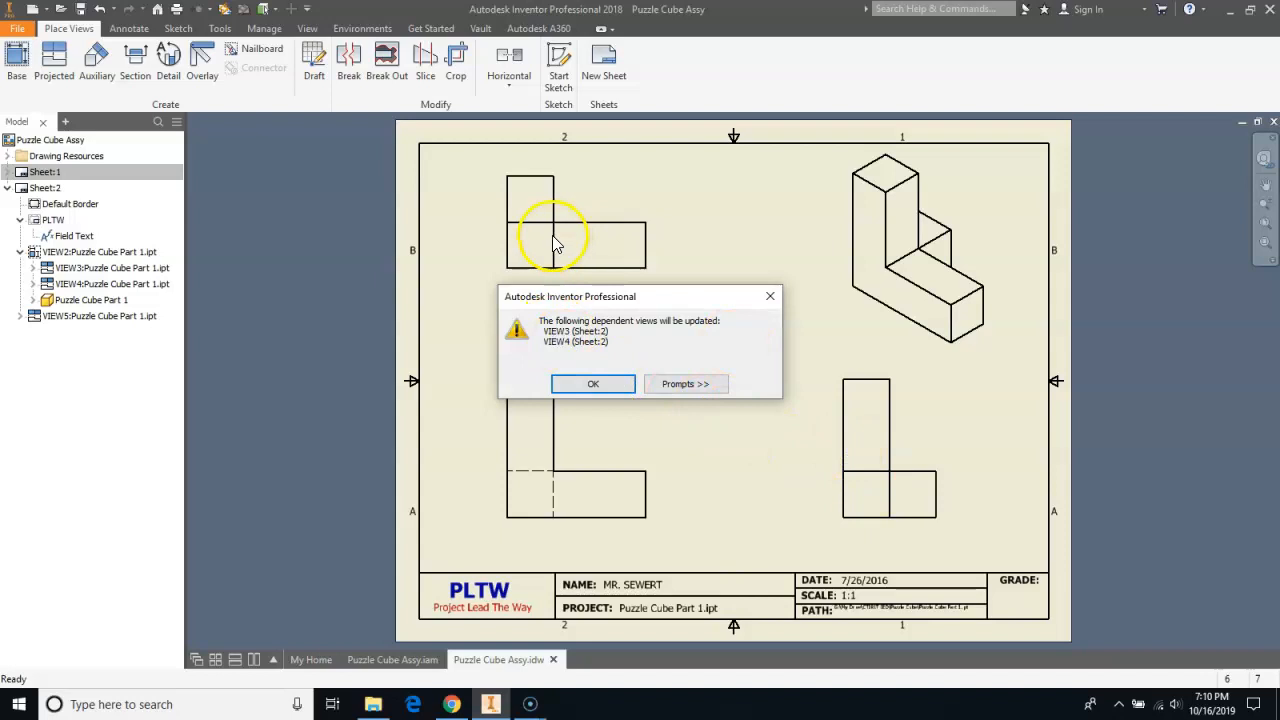
{"action": "left_click", "coordinate": [592, 385]}
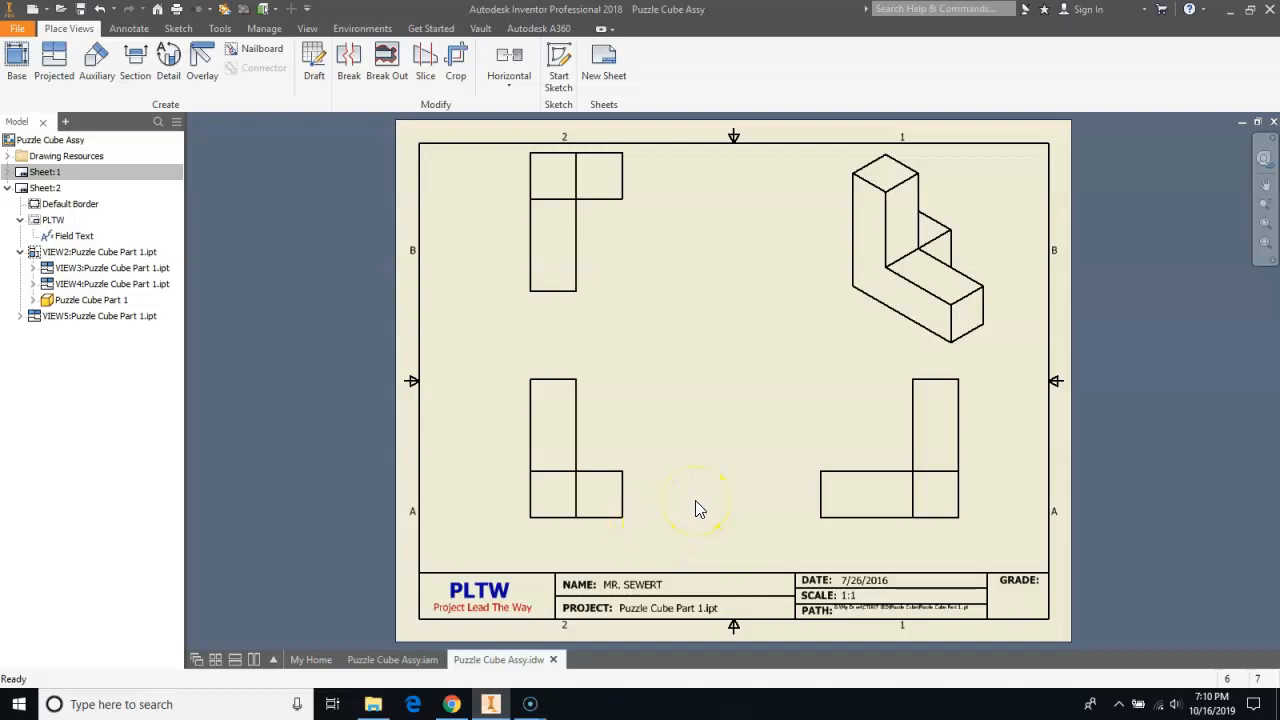
Switch the base view's orientation to Back and update the projected top and side views.
{"action": "double_click", "coordinate": [633, 486]}
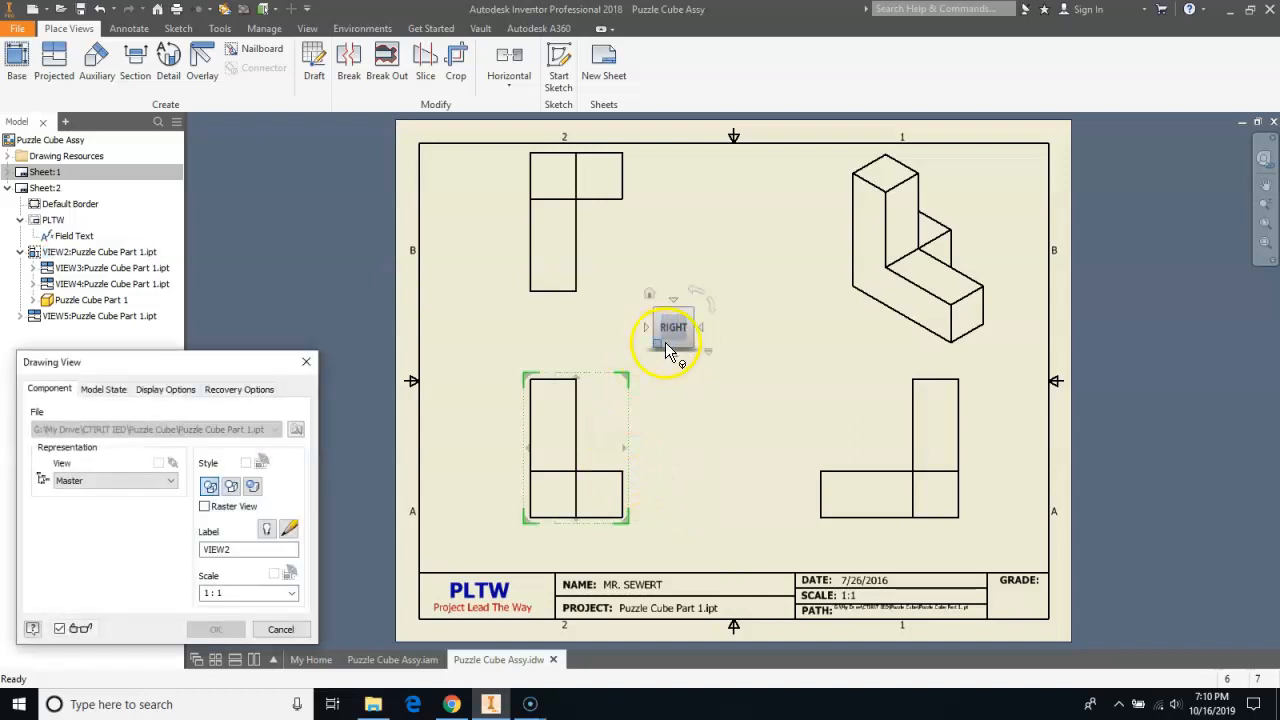
{"action": "left_click", "coordinate": [700, 335]}
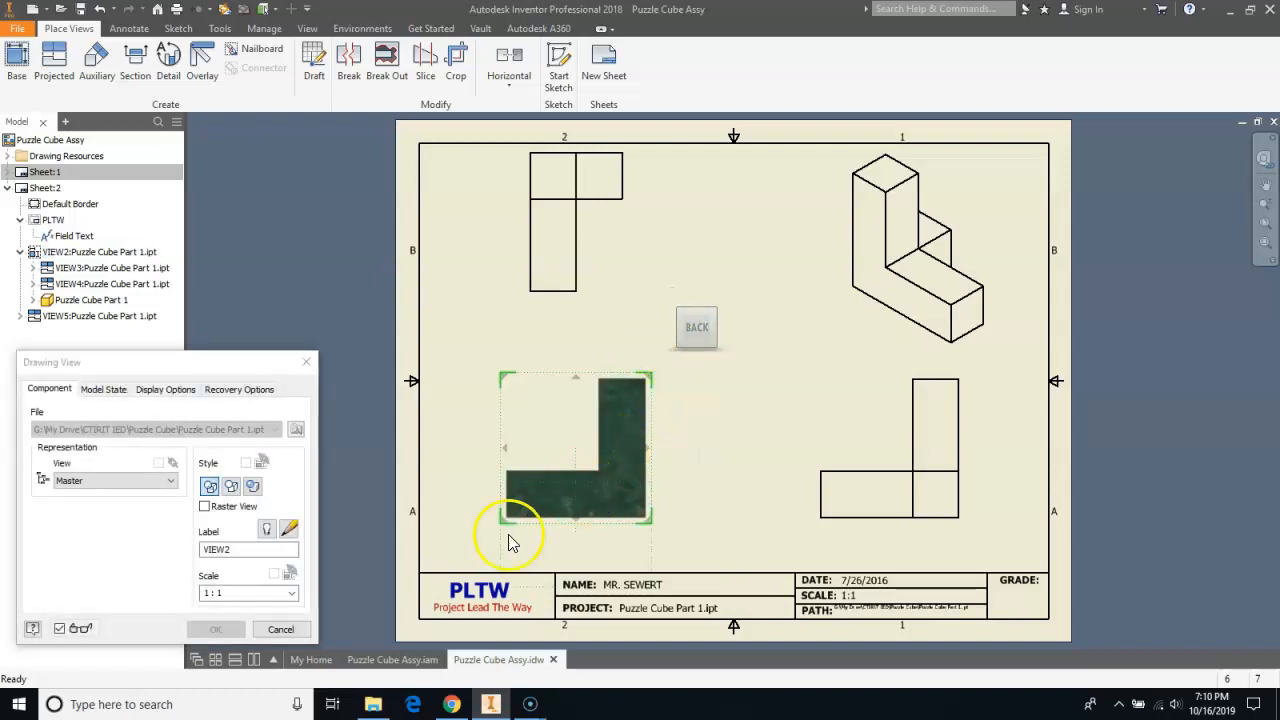
{"action": "left_click", "coordinate": [213, 630]}
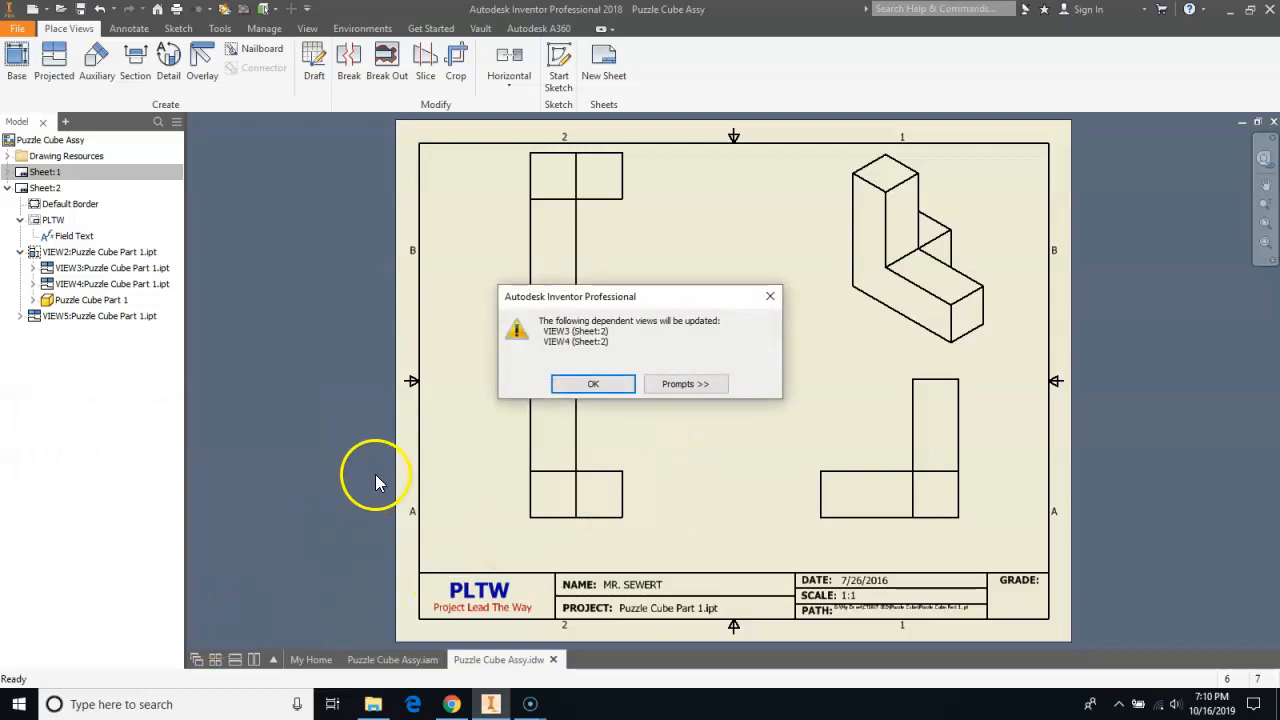
{"action": "left_click", "coordinate": [561, 388]}
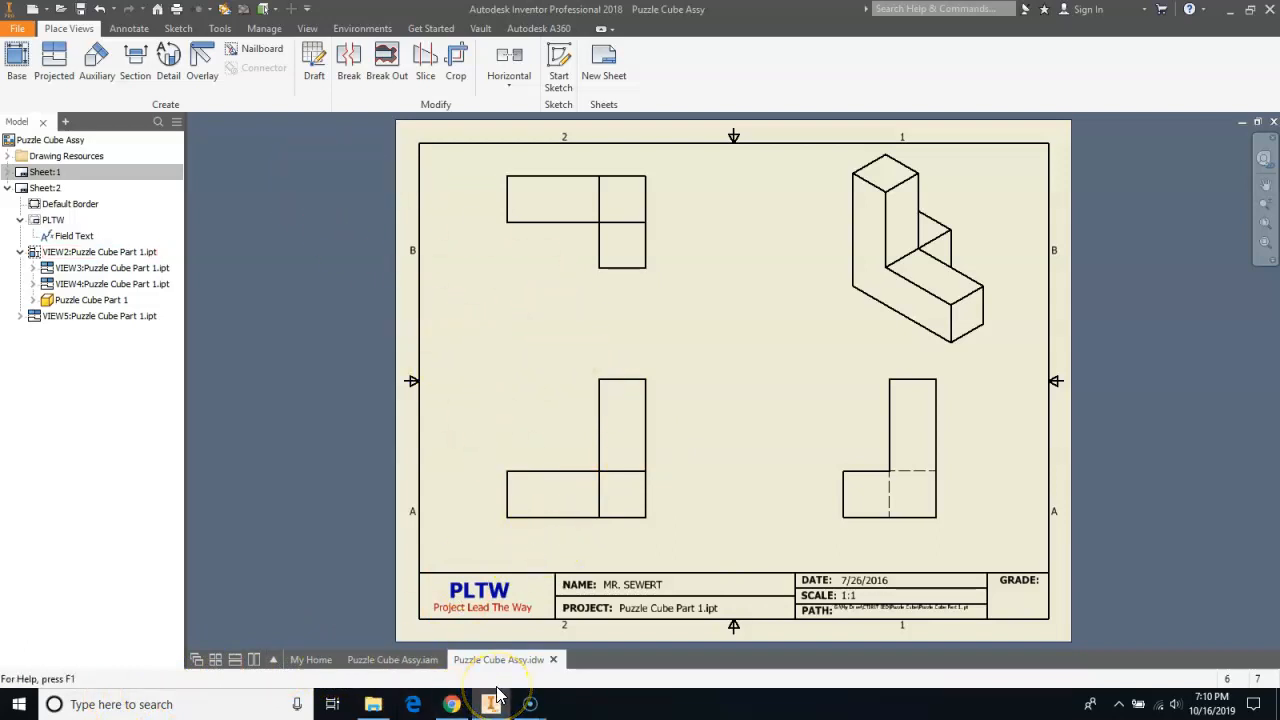
Switch the base view's orientation to Left and update the projected top and side views.
{"action": "double_click", "coordinate": [605, 508]}
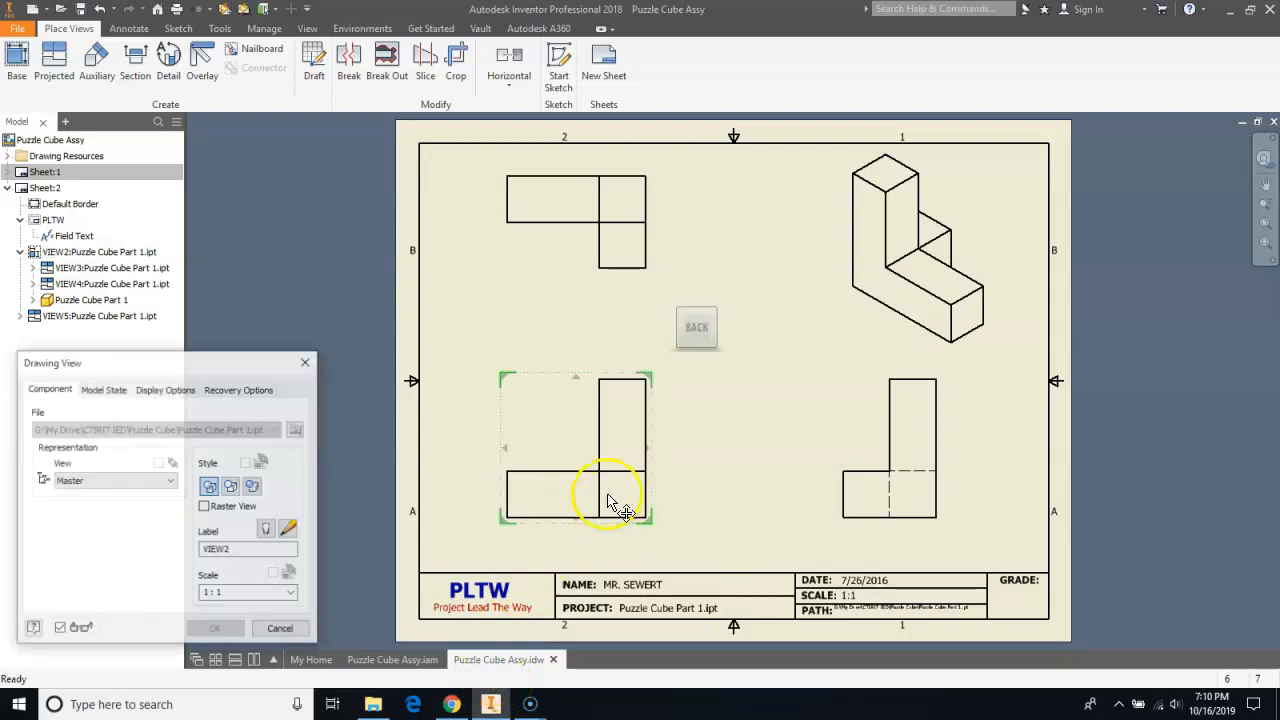
{"action": "left_click", "coordinate": [724, 327]}
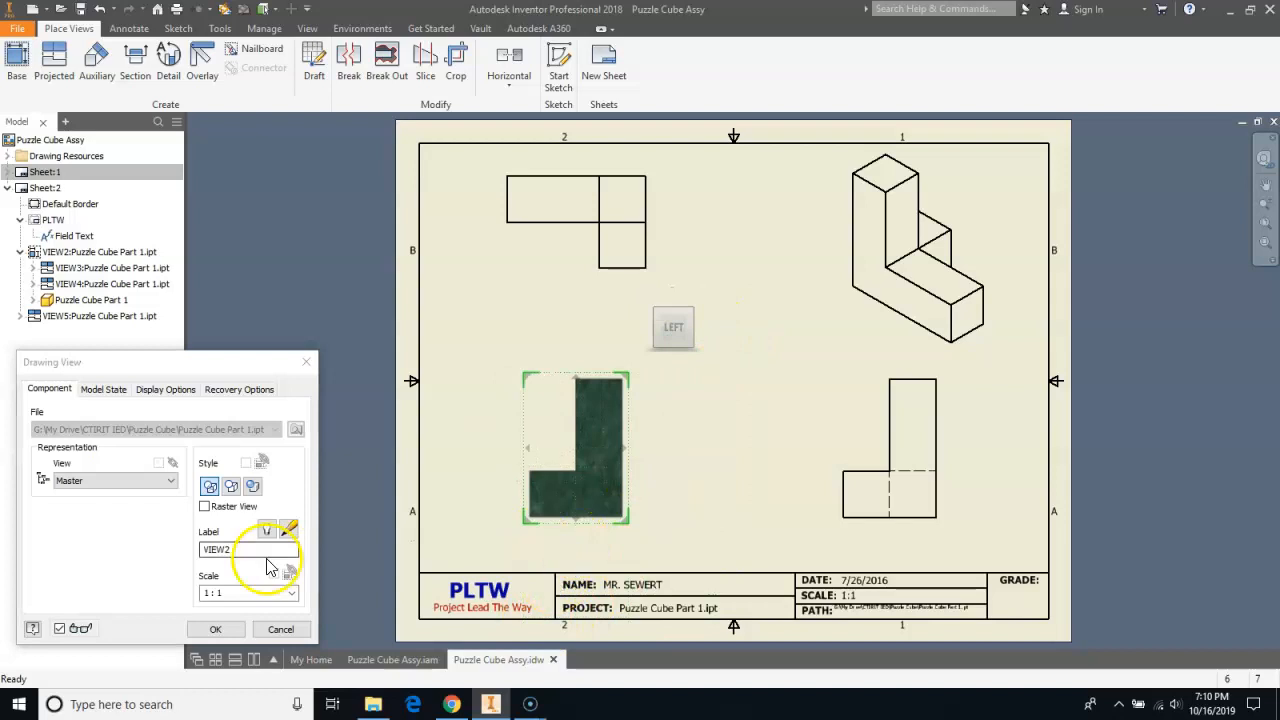
{"action": "left_click", "coordinate": [213, 629]}
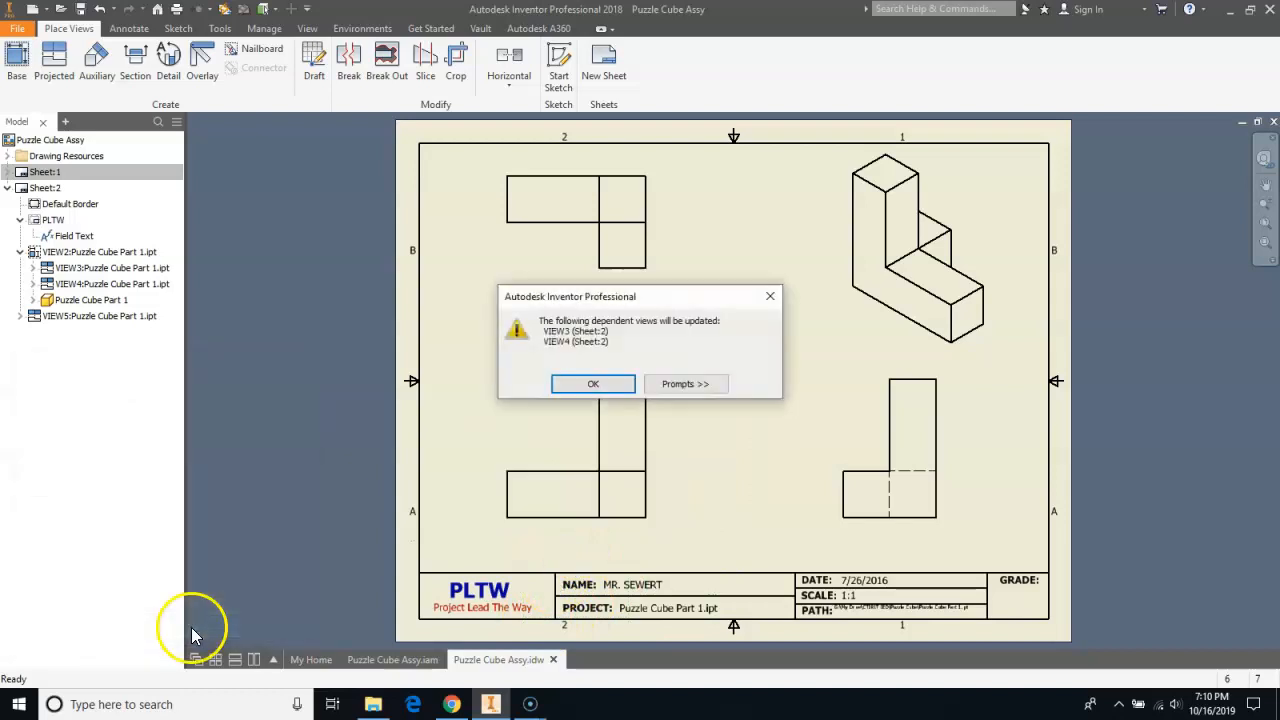
{"action": "left_click", "coordinate": [563, 385]}
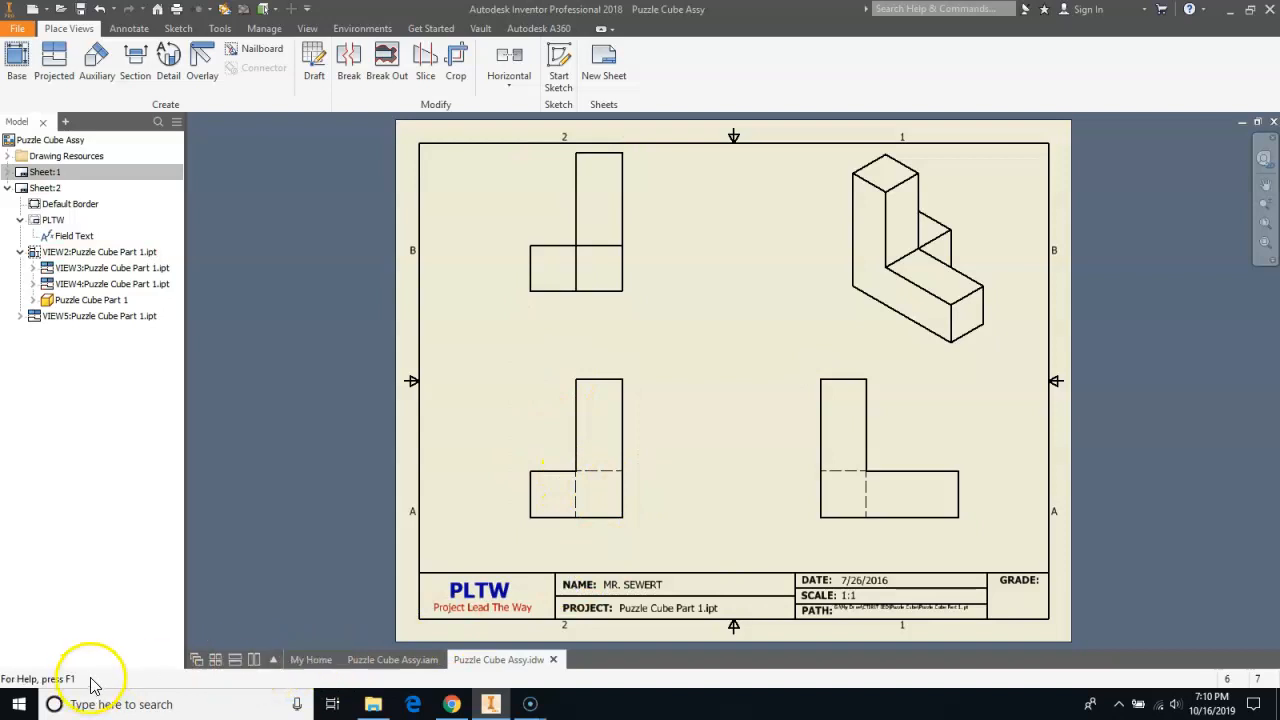
Set the base view's orientation to Right and update the projected top and side views.
{"action": "left_click", "coordinate": [630, 430]}
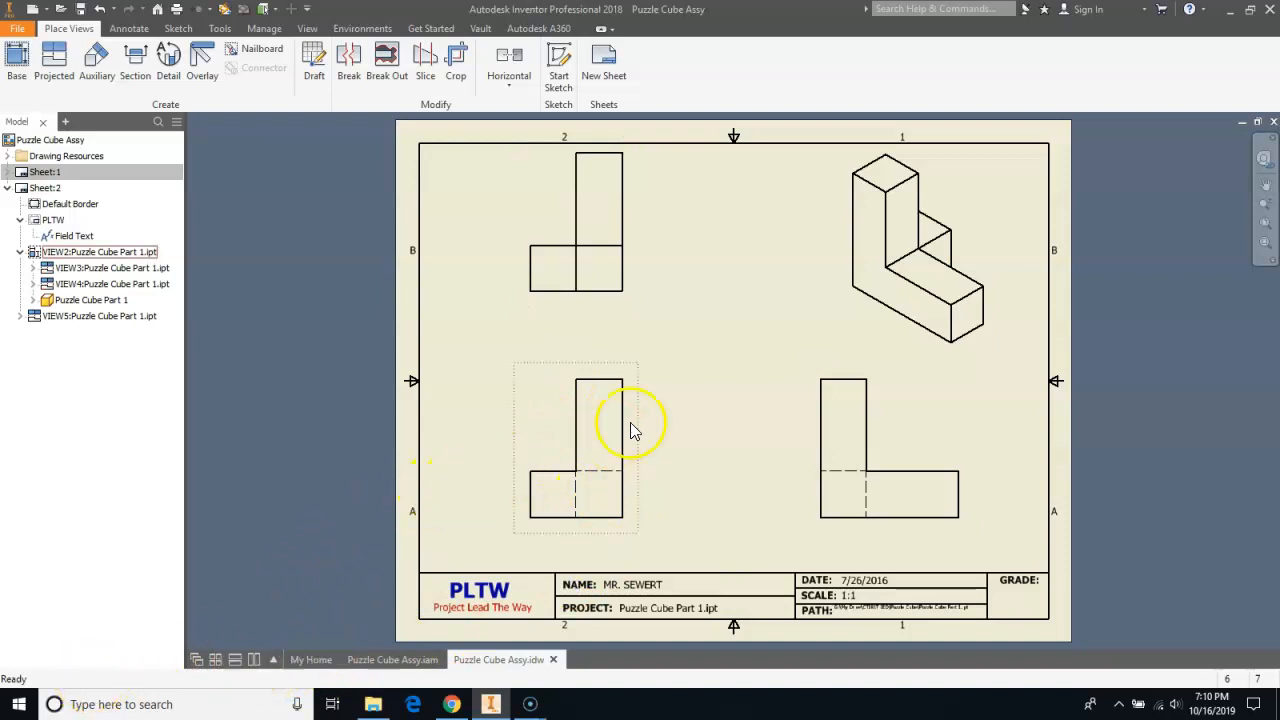
{"action": "double_click", "coordinate": [650, 372]}
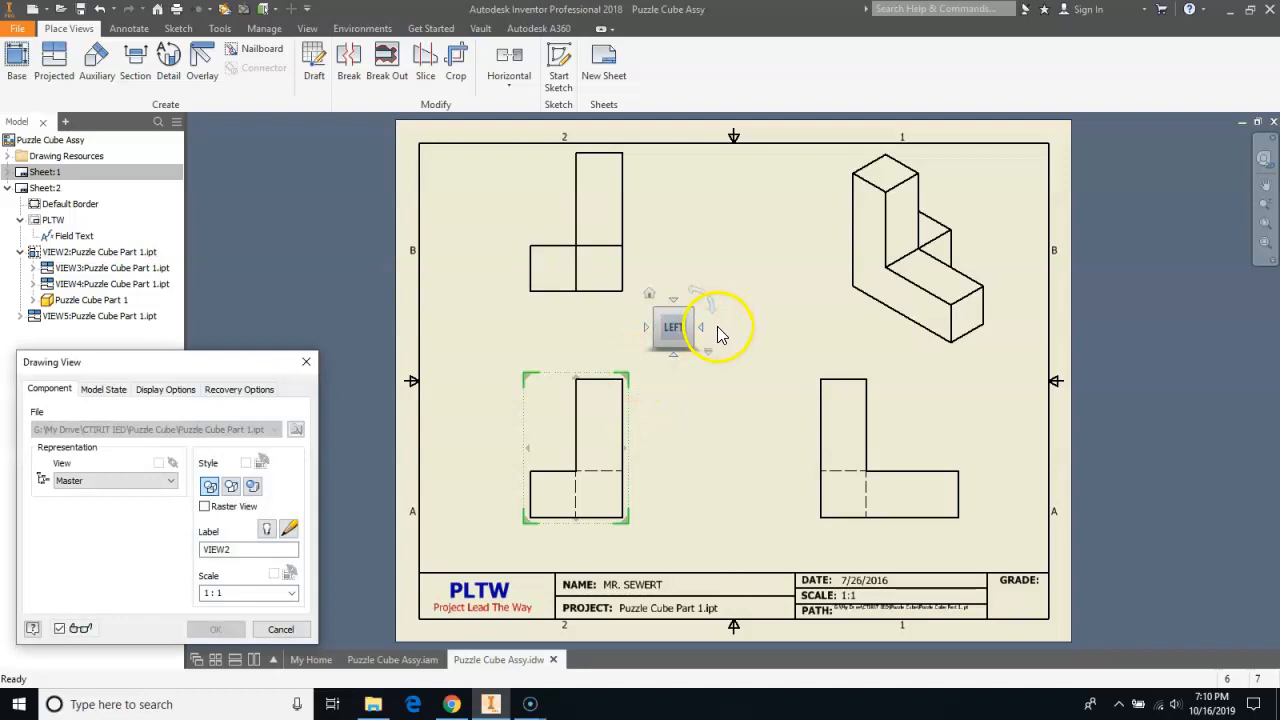
{"action": "left_click", "coordinate": [703, 330]}
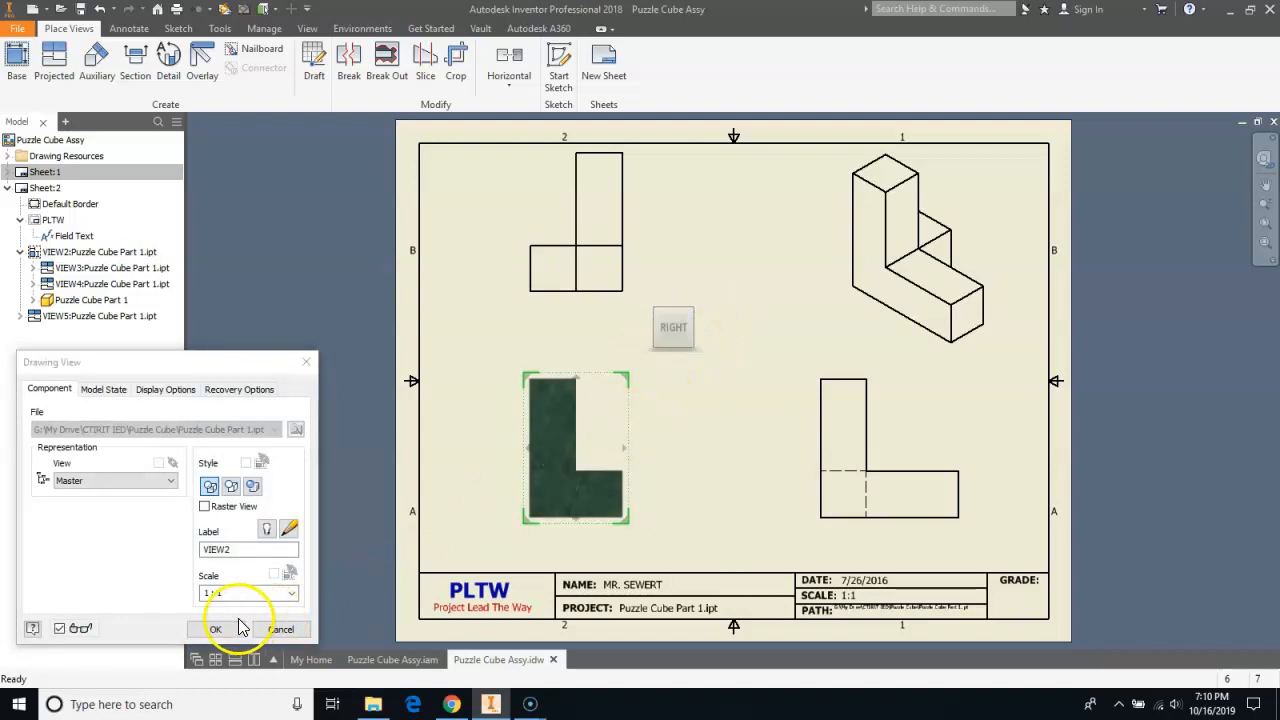
{"action": "left_click", "coordinate": [215, 629]}
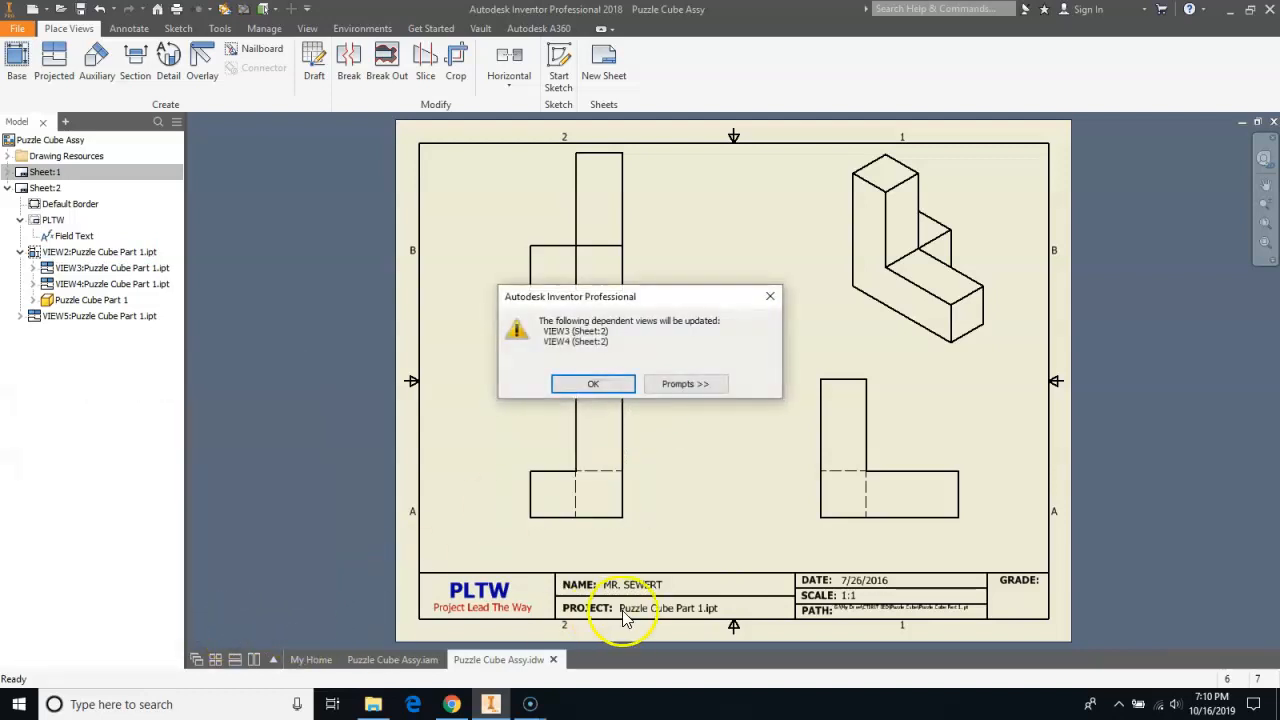
{"action": "left_click", "coordinate": [614, 385]}
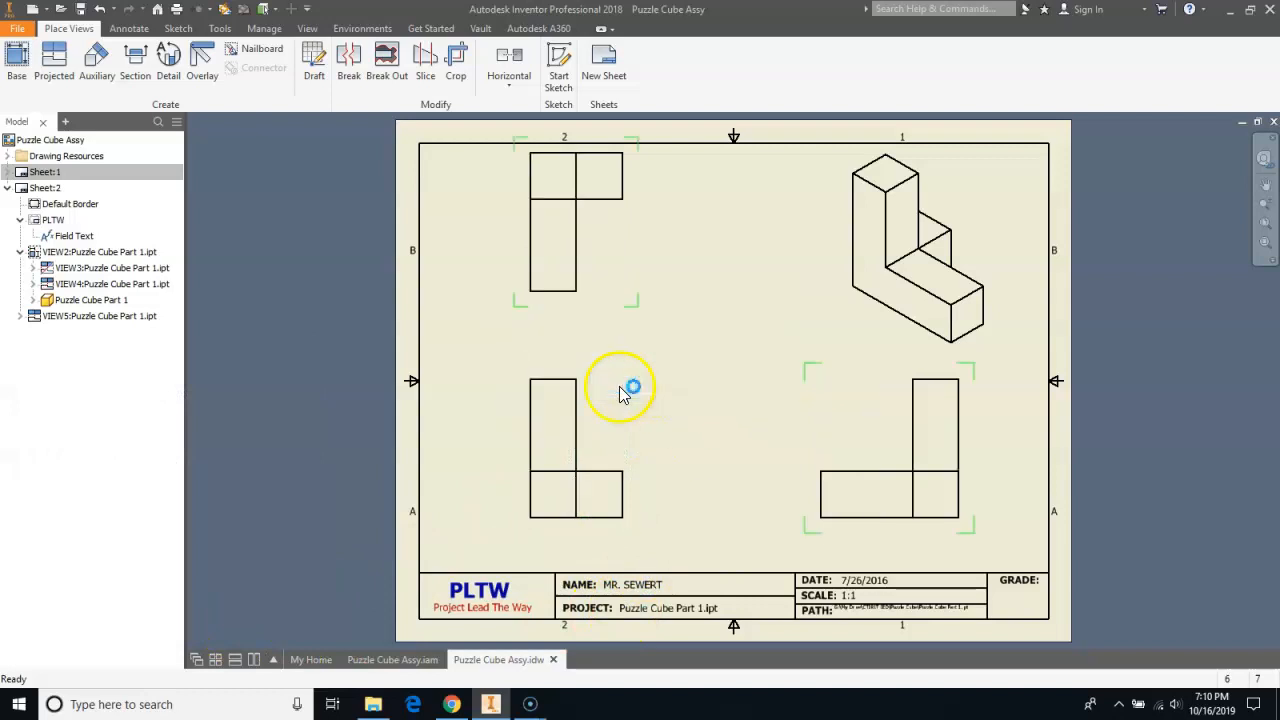
Delete the outdated isometric view of Puzzle Cube Part 1 from Sheet:2.
{"action": "right_click", "coordinate": [885, 311]}
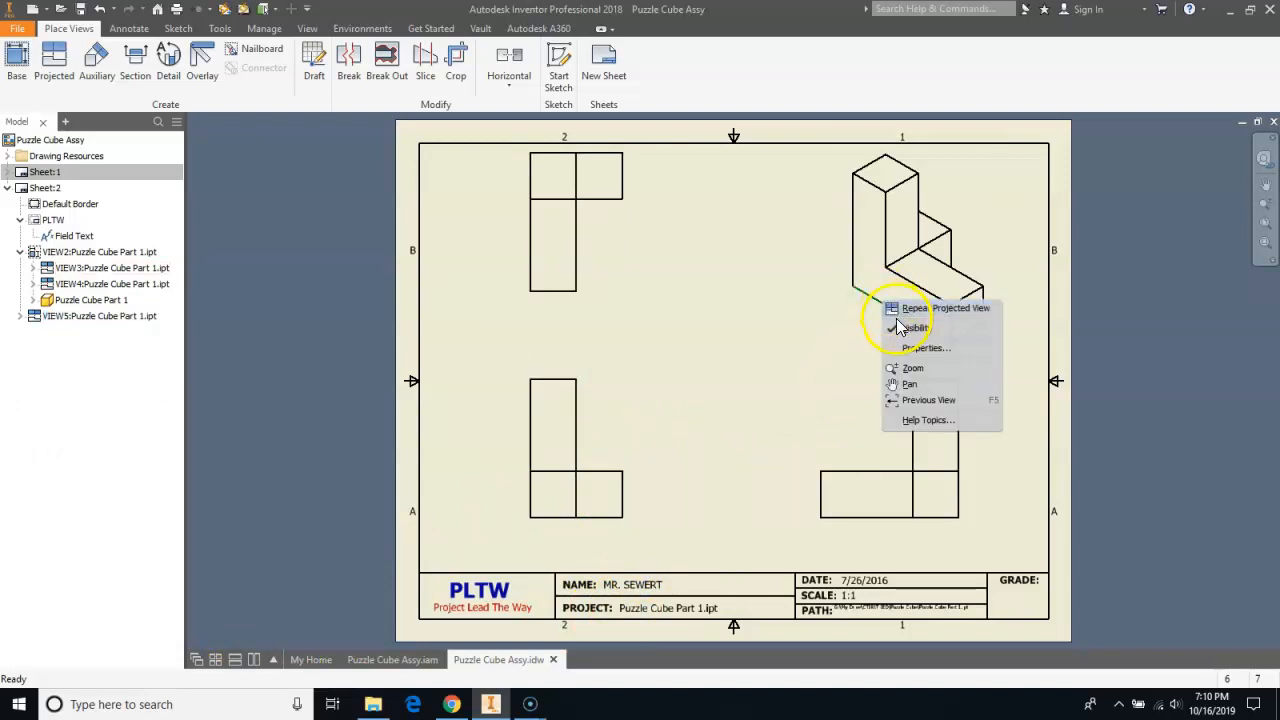
{"action": "key", "text": "Escape"}
{"action": "left_click", "coordinate": [866, 288]}
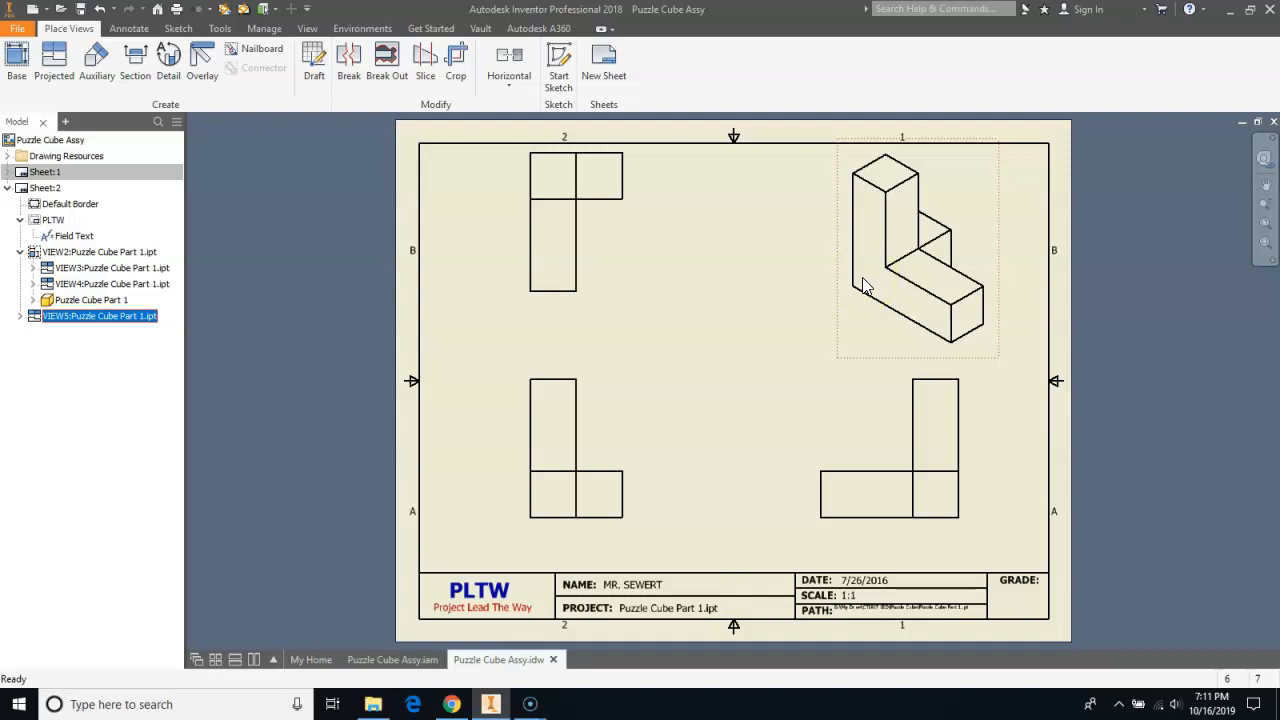
{"action": "key", "text": "Delete"}
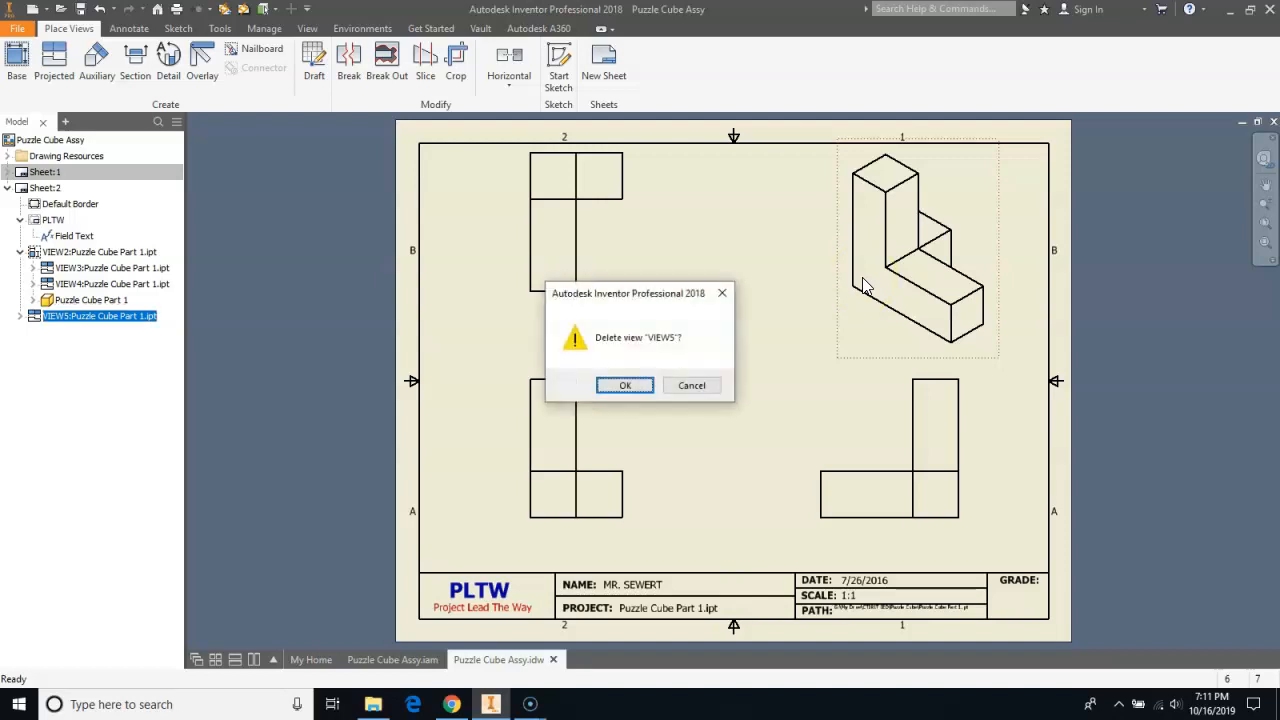
{"action": "left_click", "coordinate": [632, 388]}
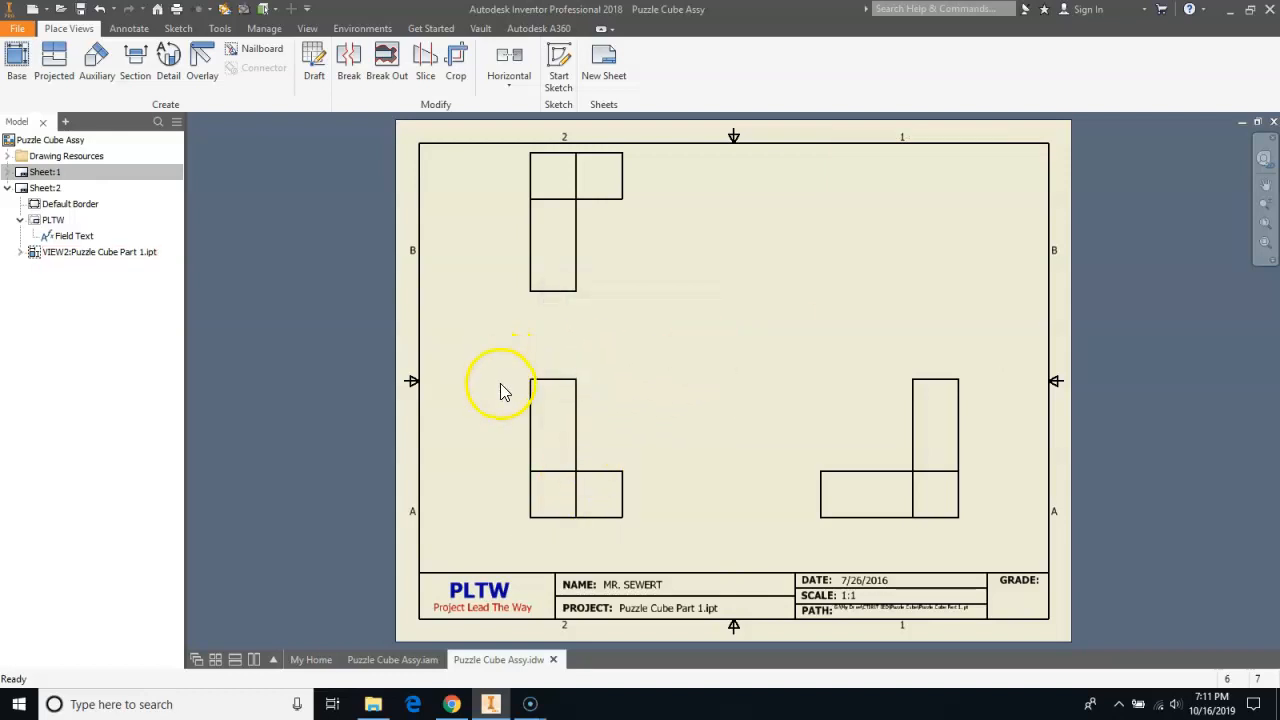
Create a new projected isometric view from the reoriented base view in the sheet's upper-right area.
{"action": "left_click", "coordinate": [55, 70]}
{"action": "left_click", "coordinate": [608, 462]}
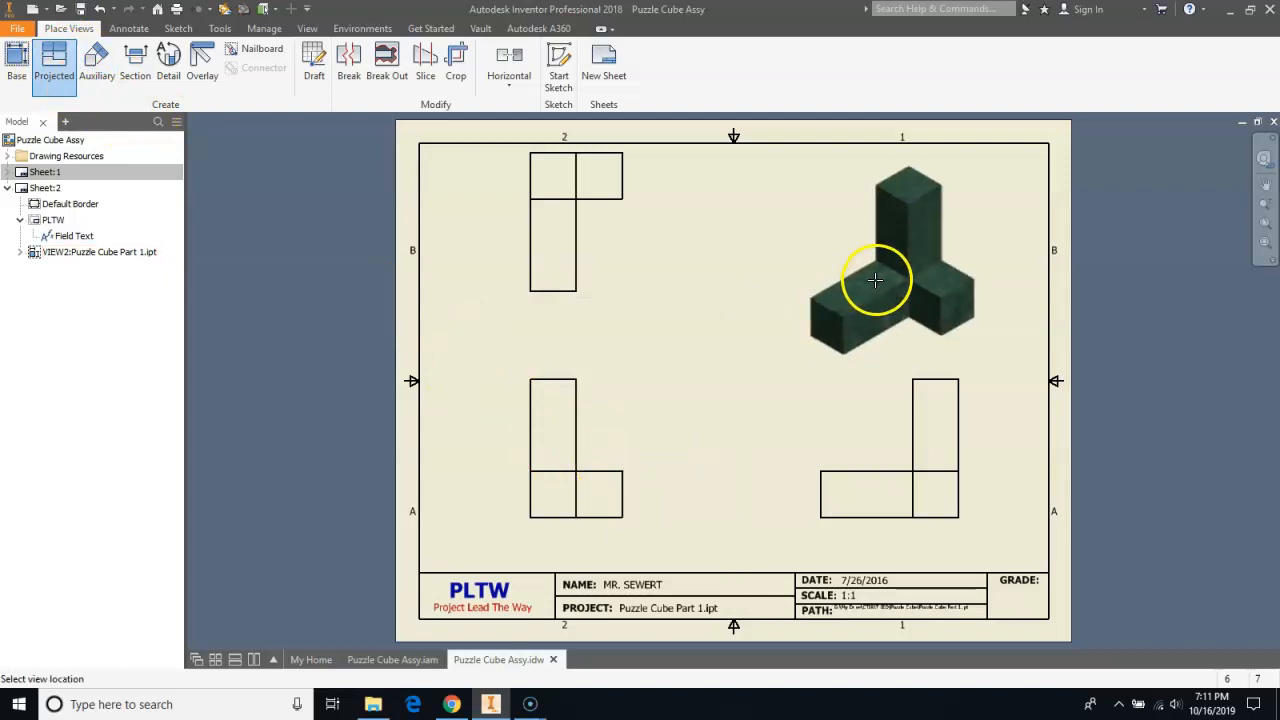
{"action": "left_click", "coordinate": [851, 282]}
{"action": "right_click", "coordinate": [851, 282]}
{"action": "left_click", "coordinate": [908, 283]}
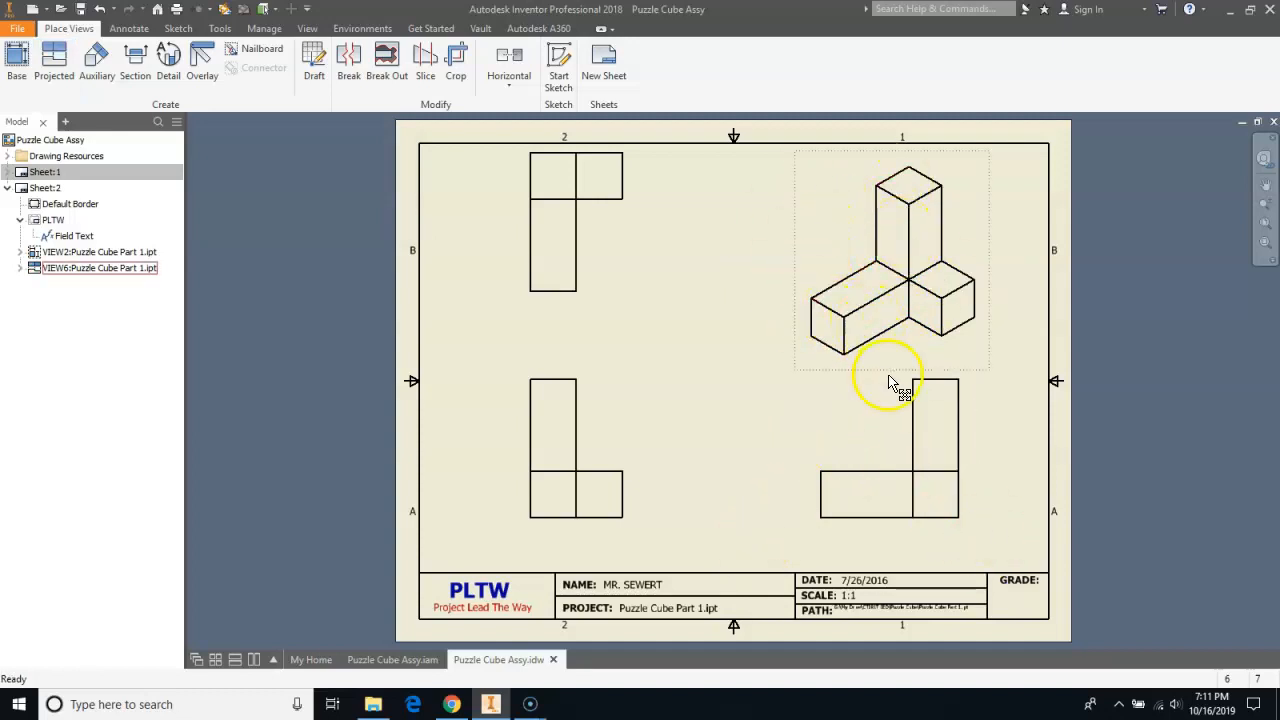
Reduce the new isometric view to half scale and move it closer to the sheet's upper-right corner.
{"action": "double_click", "coordinate": [956, 352]}
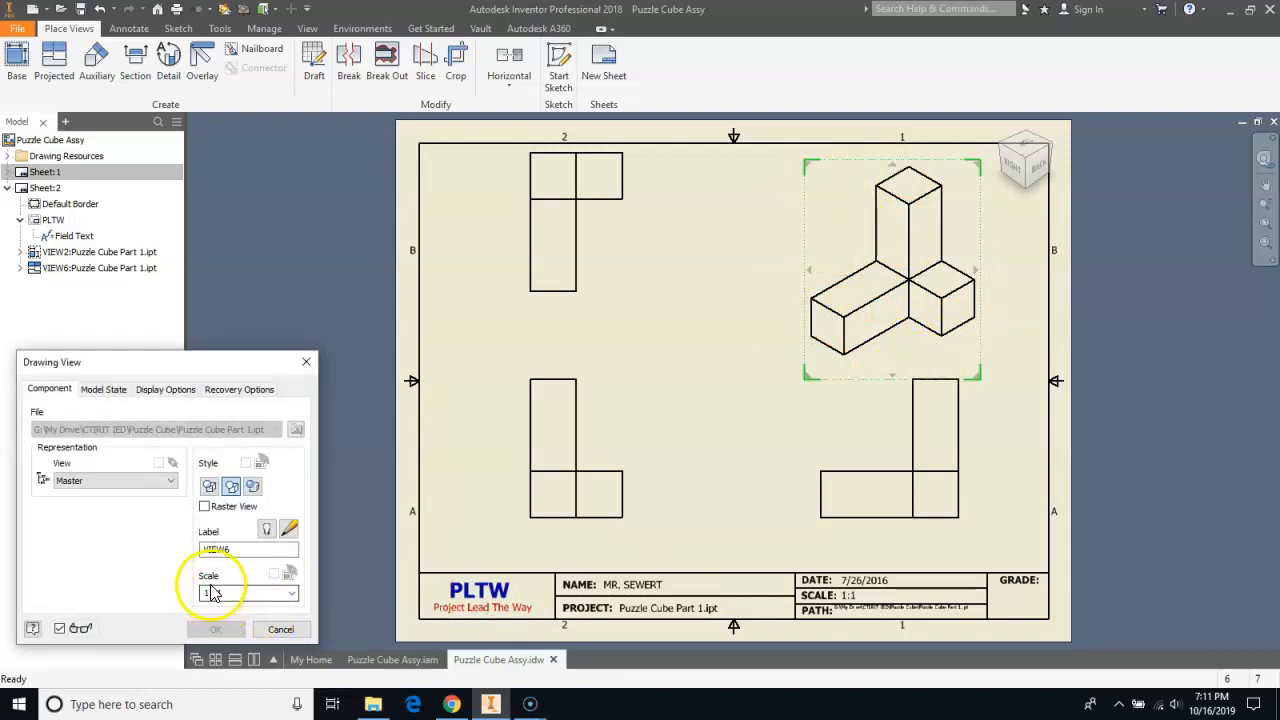
{"action": "left_click", "coordinate": [290, 596]}
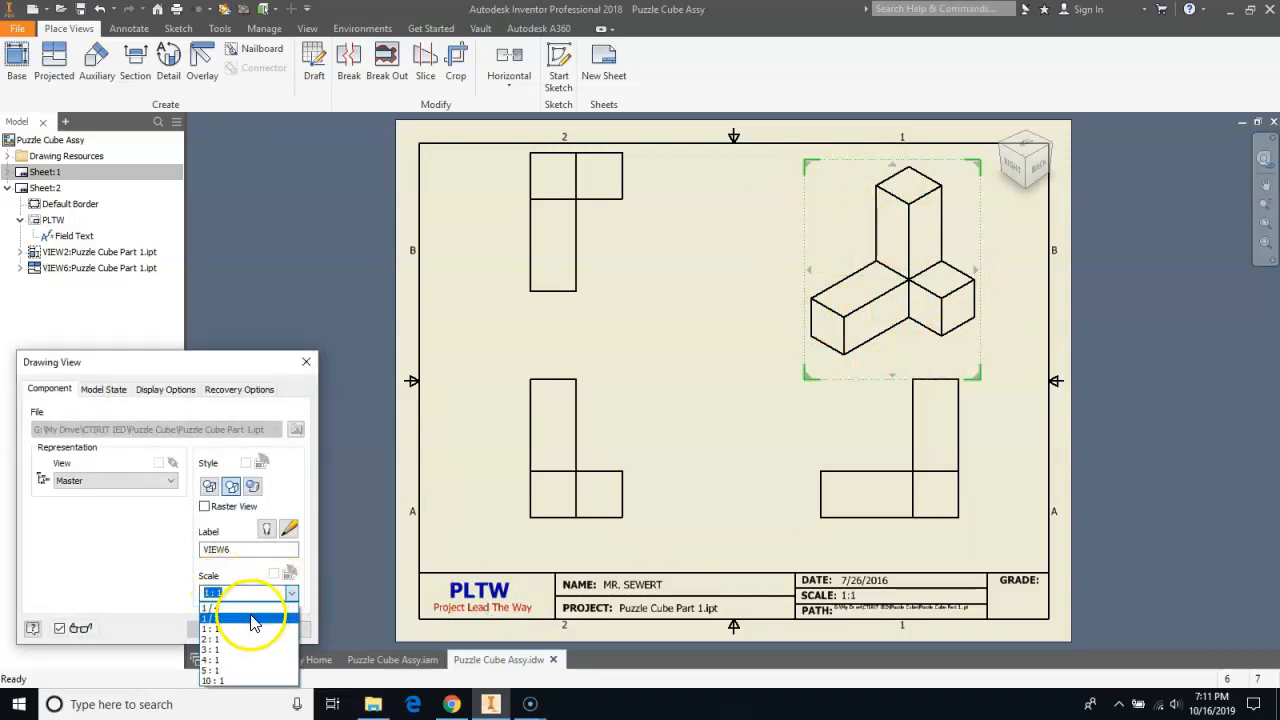
{"action": "left_click", "coordinate": [245, 618]}
{"action": "left_click", "coordinate": [219, 630]}
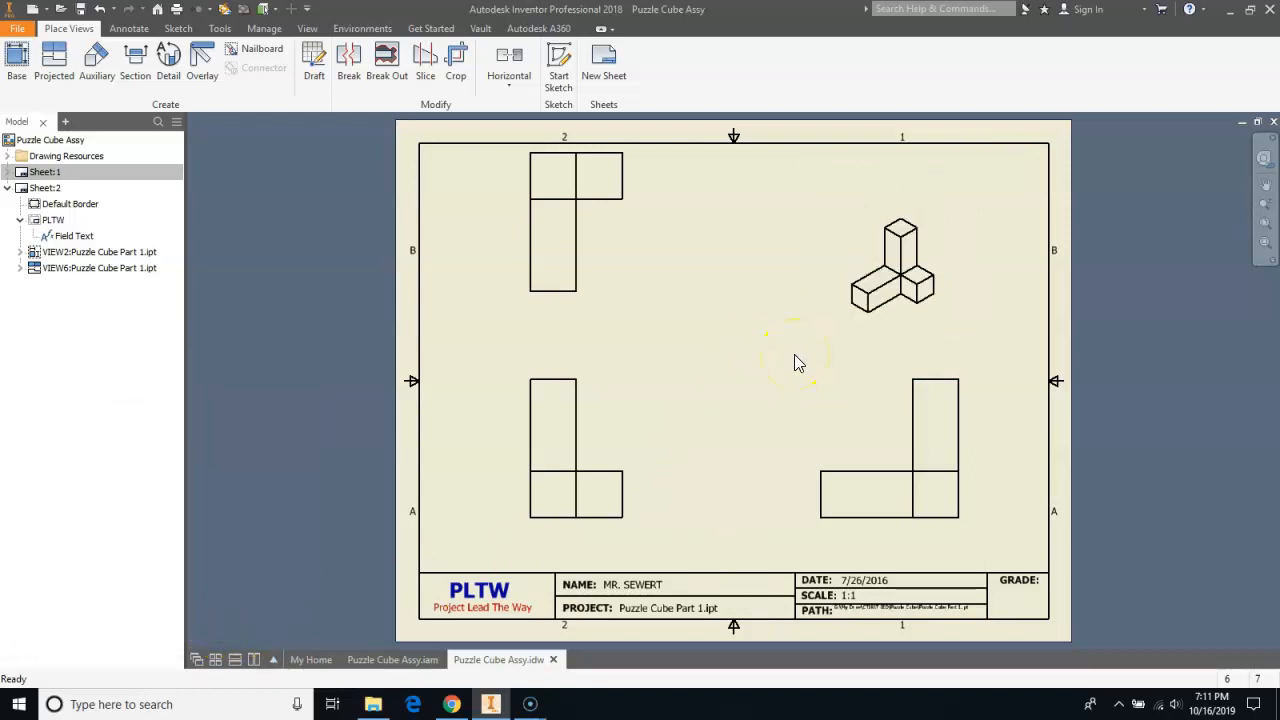
{"action": "left_click", "coordinate": [834, 333]}
{"action": "left_click_drag", "start_coordinate": [836, 333], "coordinate": [899, 290]}
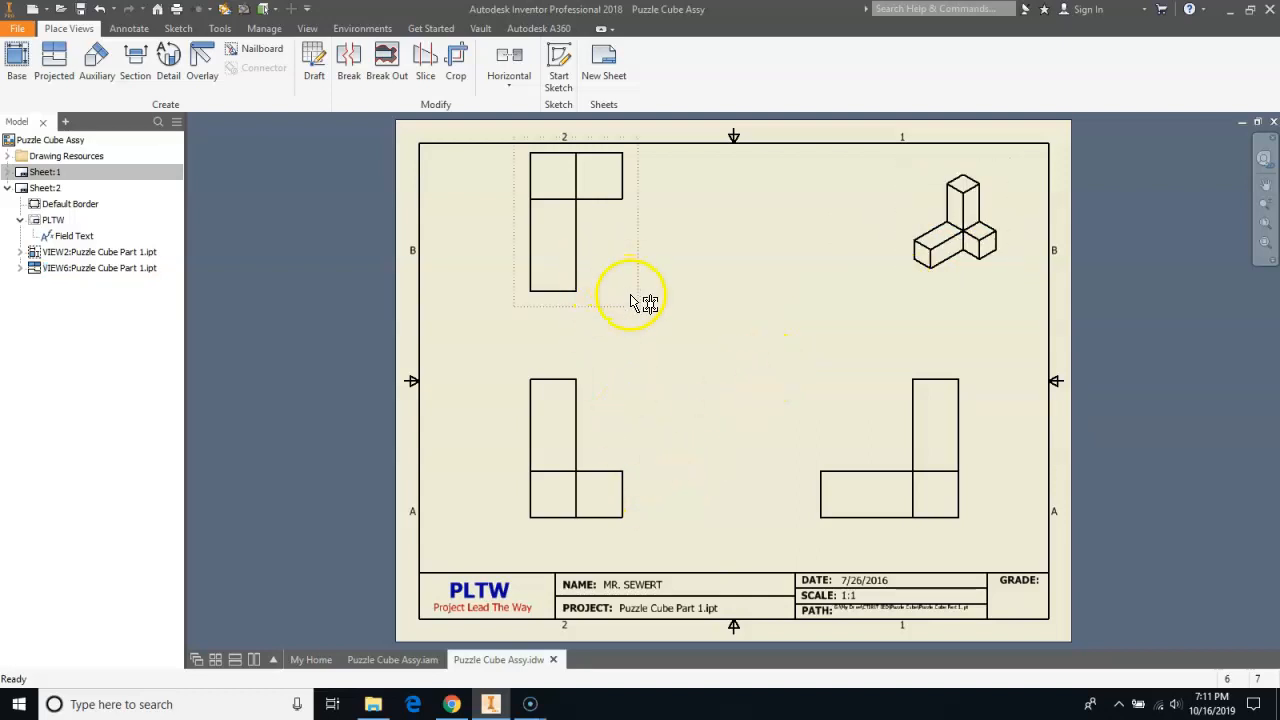
Move the top view slightly down and shift the base view down and left toward the title block.
{"action": "left_click_drag", "start_coordinate": [632, 313], "coordinate": [632, 333]}
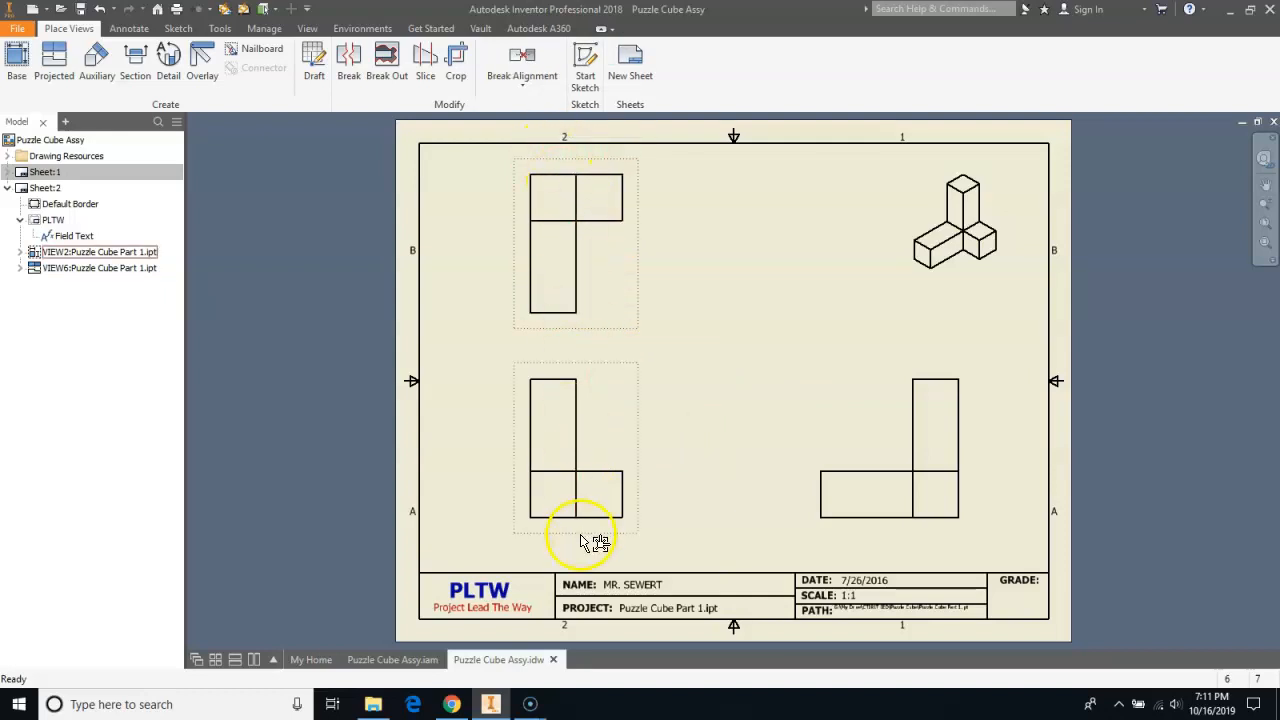
{"action": "left_click_drag", "start_coordinate": [575, 537], "coordinate": [553, 570]}
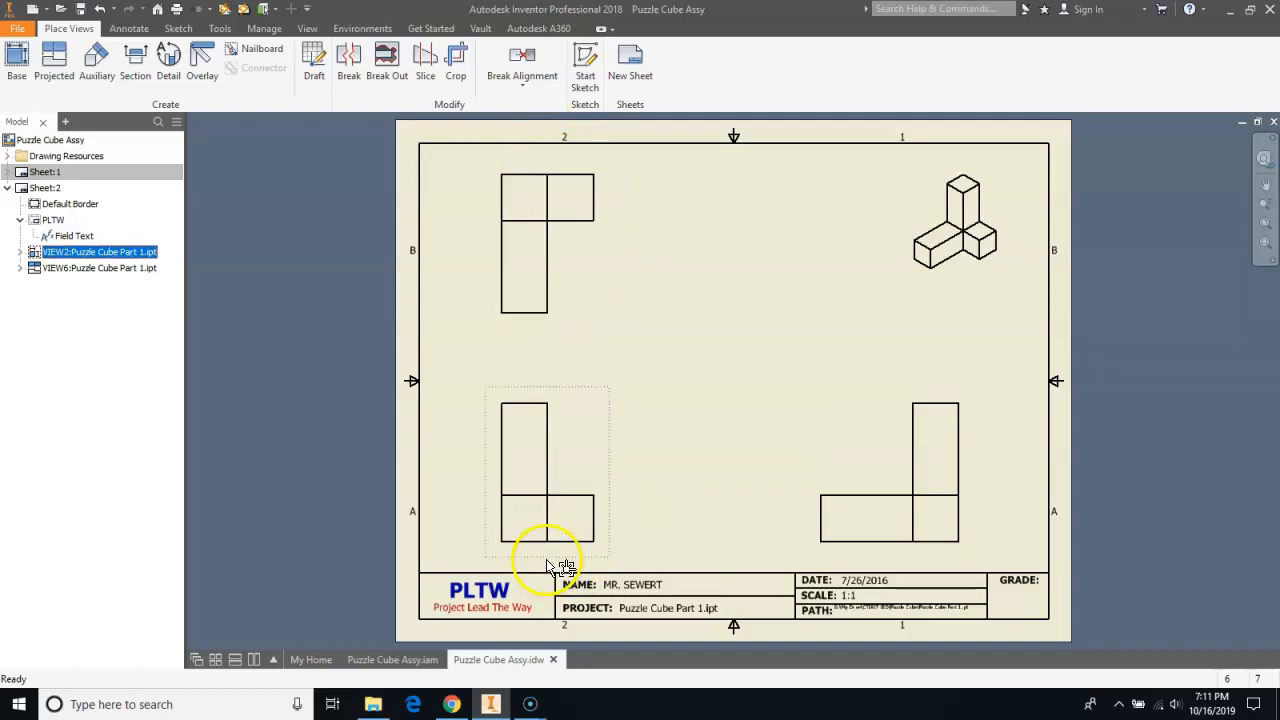
{"action": "key", "text": "Escape"}
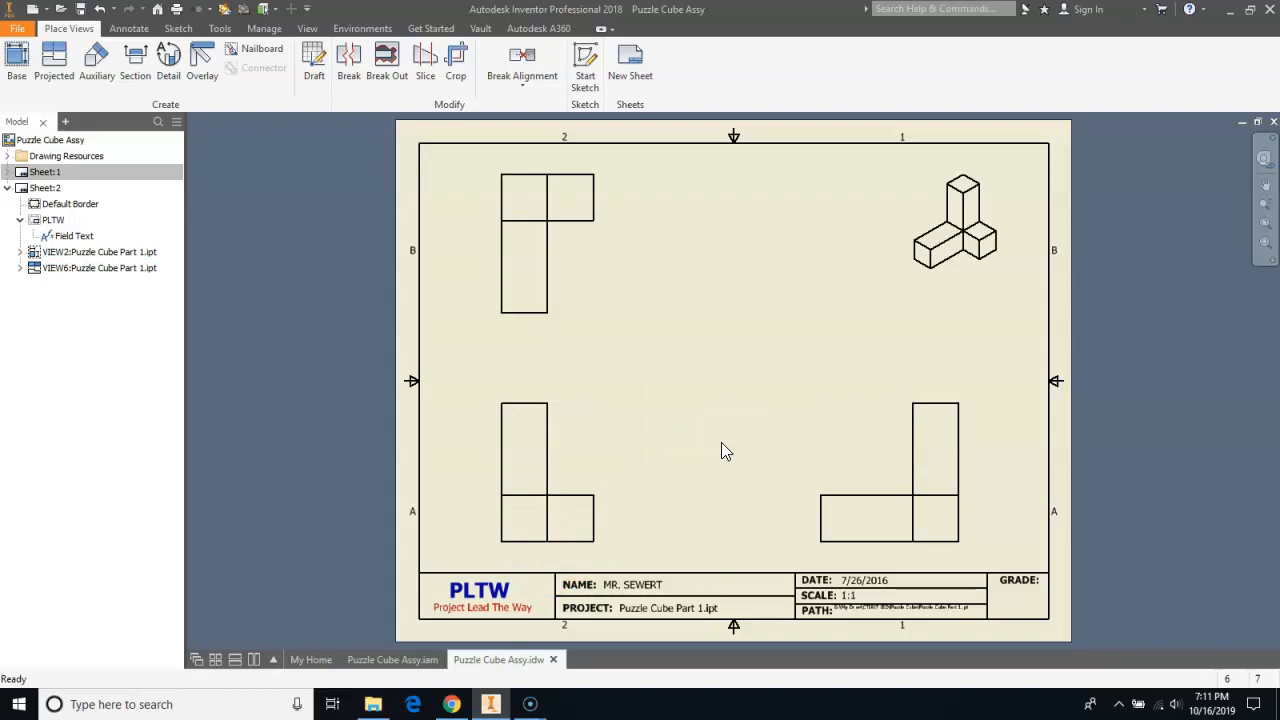
{"action": "left_click", "coordinate": [733, 323]}
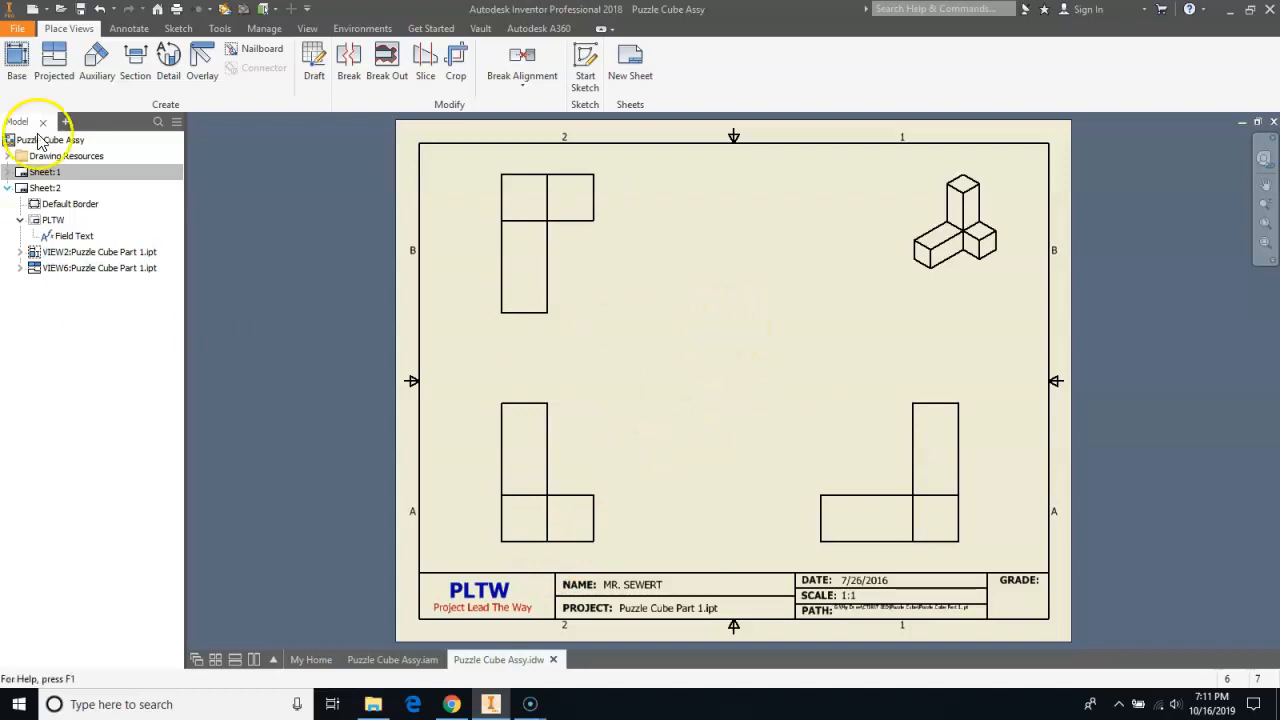
{"action": "left_click", "coordinate": [55, 78]}
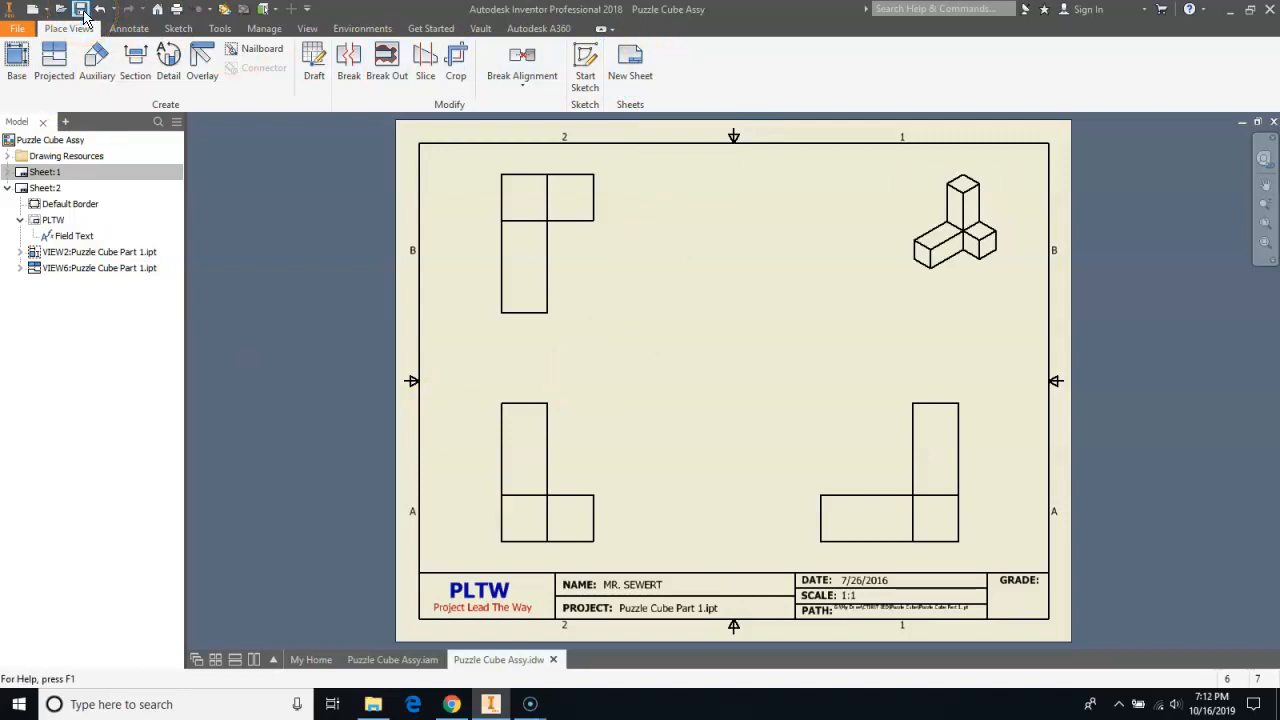
Add a third sheet with the PLTW title block, entering the author's name in capitals and a scale of 1:1.
{"action": "left_click", "coordinate": [632, 70]}
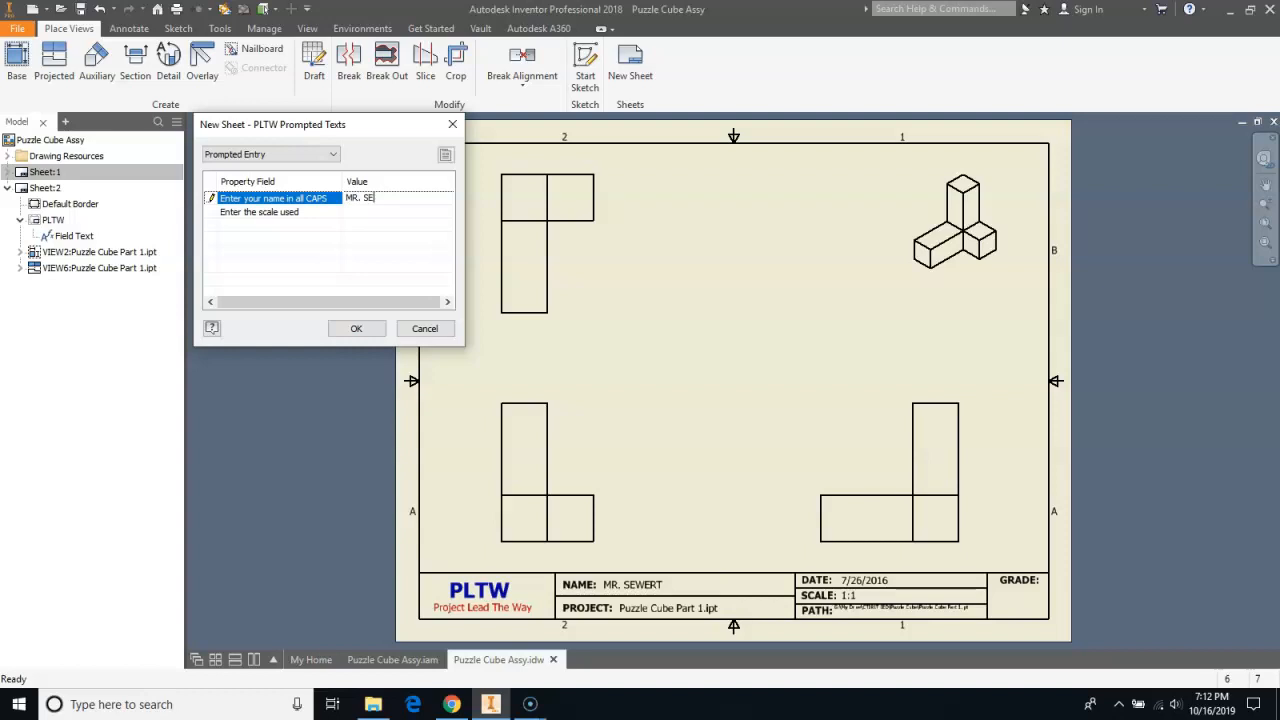
{"action": "left_click", "coordinate": [368, 213]}
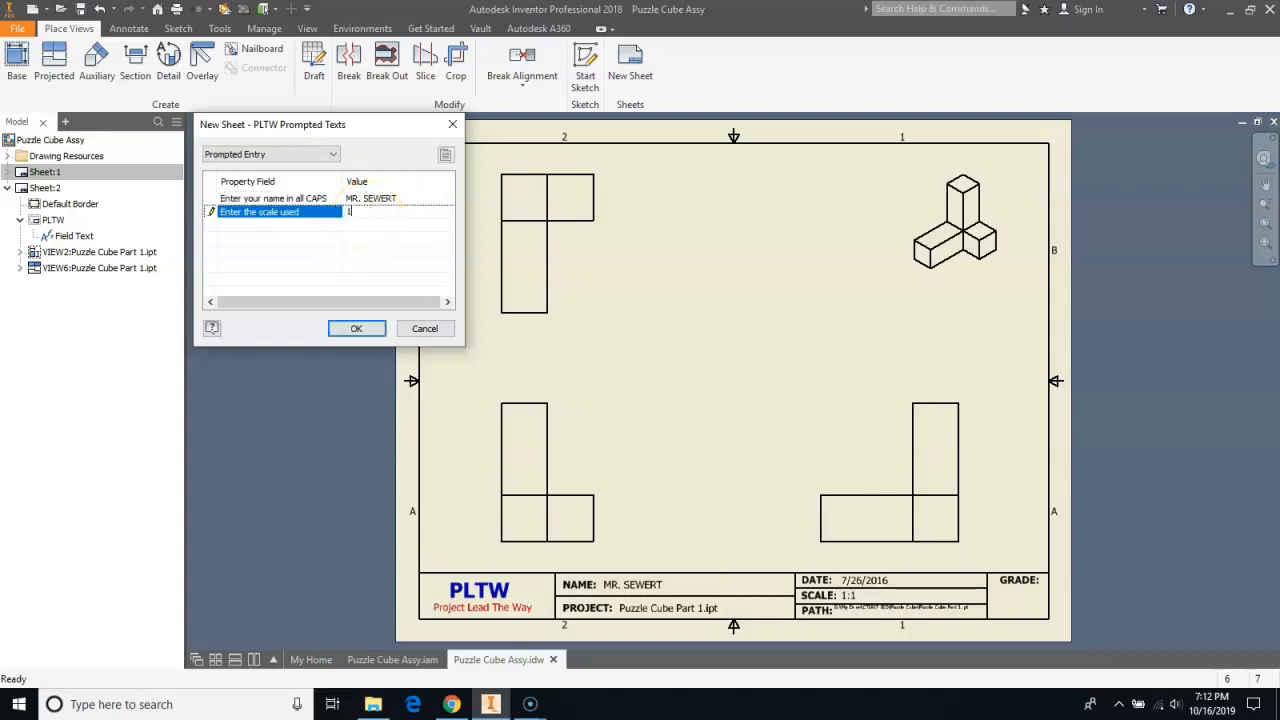
{"action": "key", "text": "Tab"}
{"action": "type", "text": ":1"}
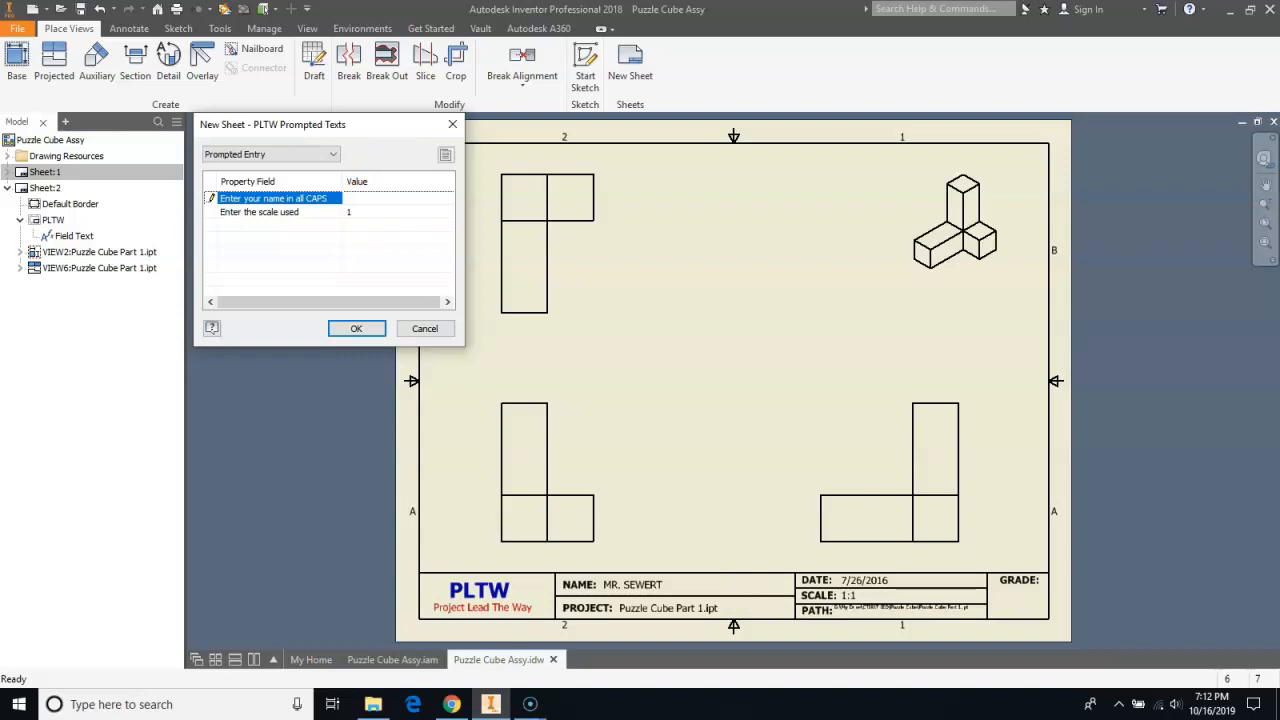
{"action": "left_click", "coordinate": [364, 213]}
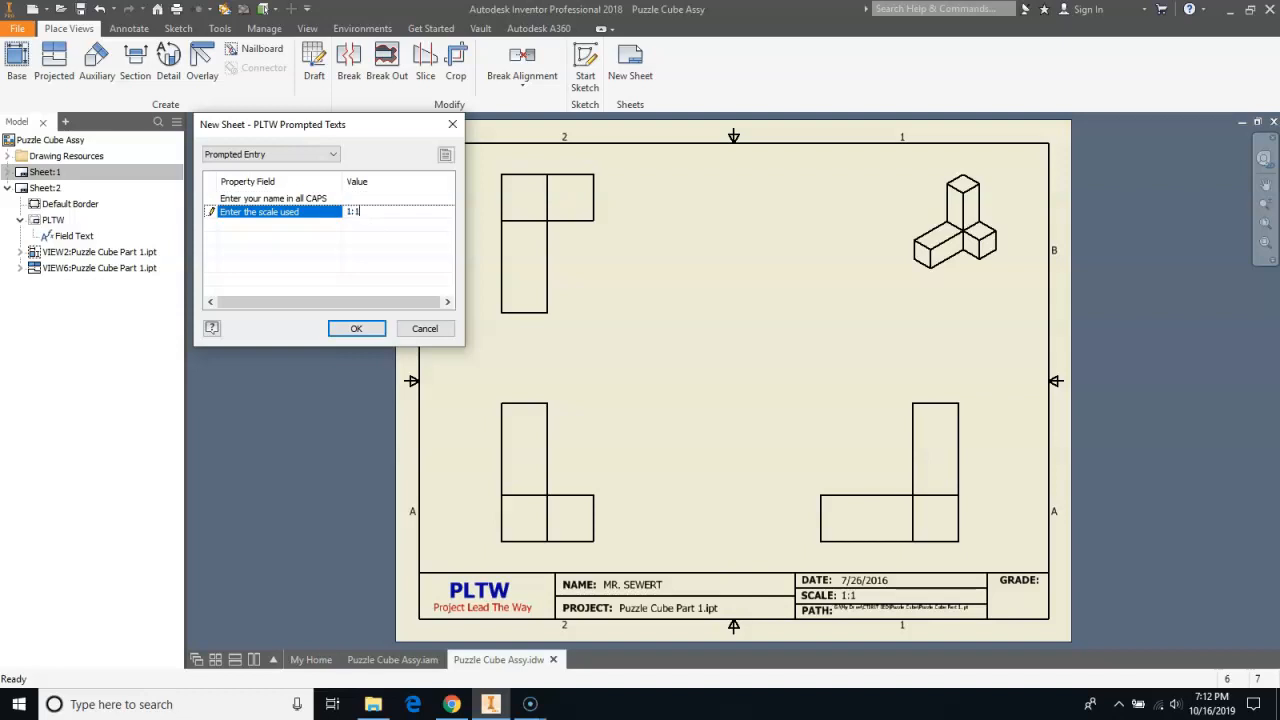
{"action": "left_click", "coordinate": [368, 199]}
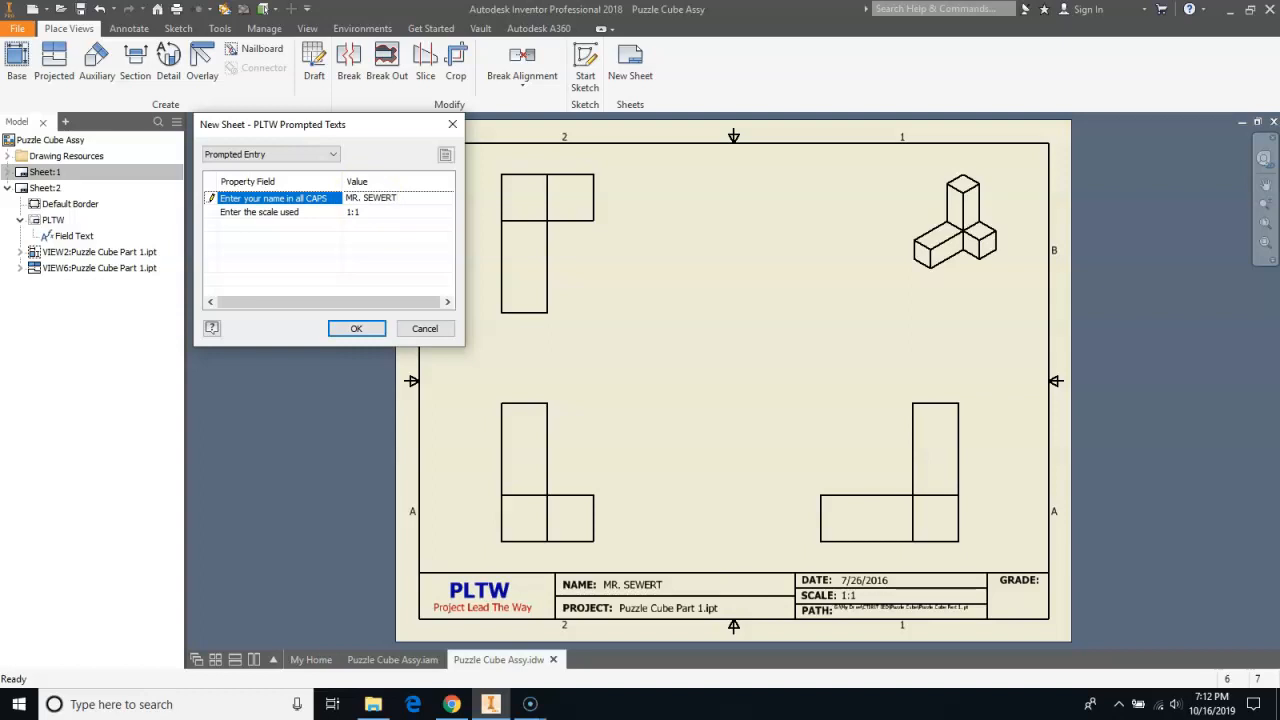
{"action": "left_click", "coordinate": [354, 328]}
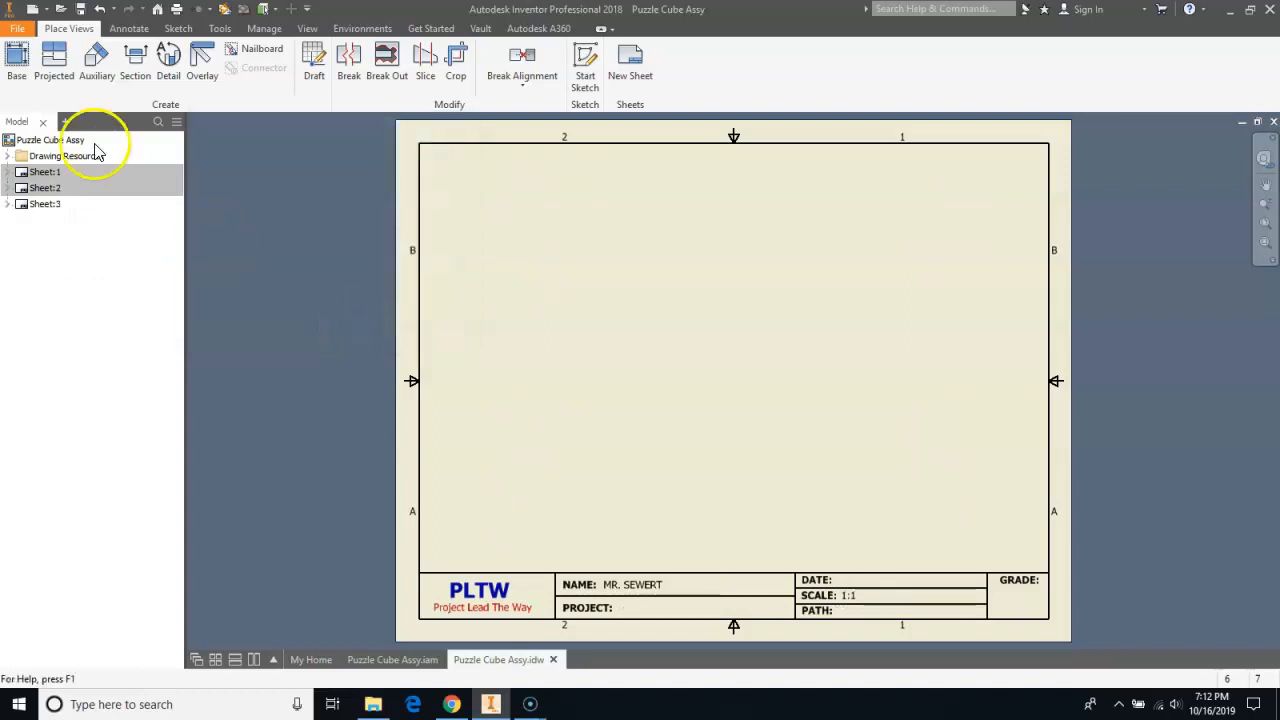
Create a base view of Puzzle Cube Part 2 with hidden lines shown and move it to the sheet's lower-left area.
{"action": "left_click", "coordinate": [17, 68]}
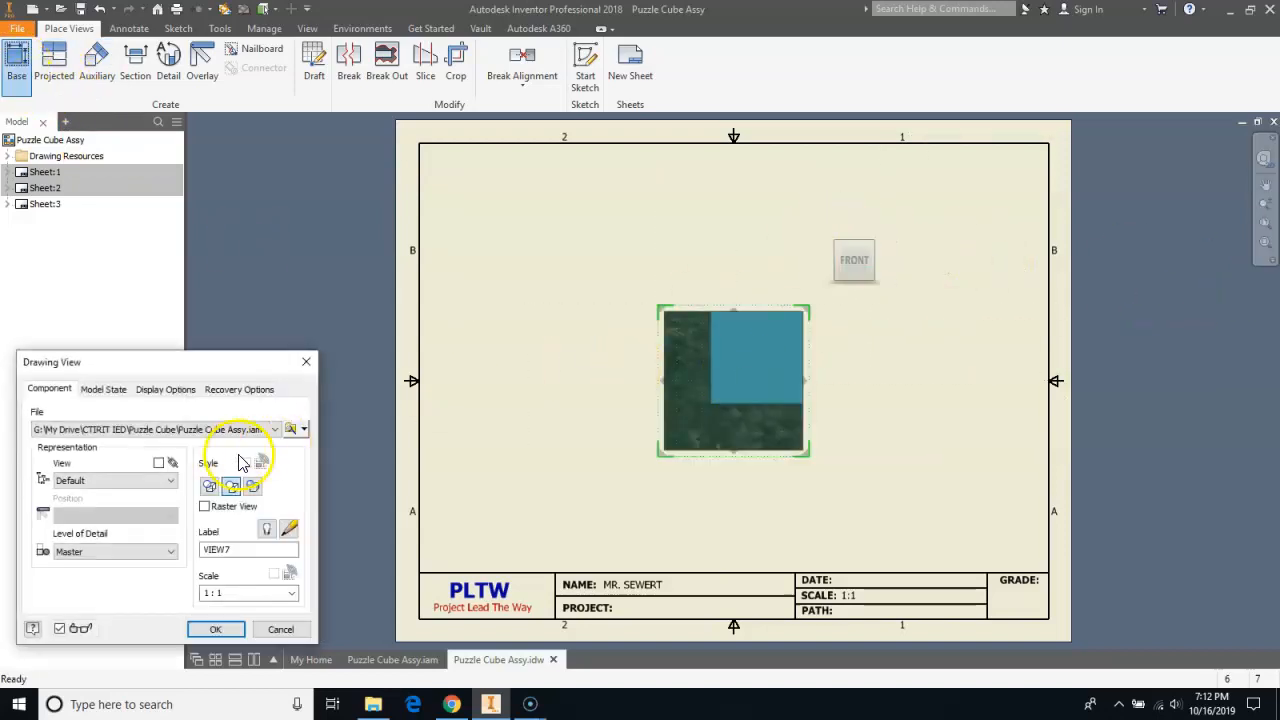
{"action": "left_click", "coordinate": [303, 430]}
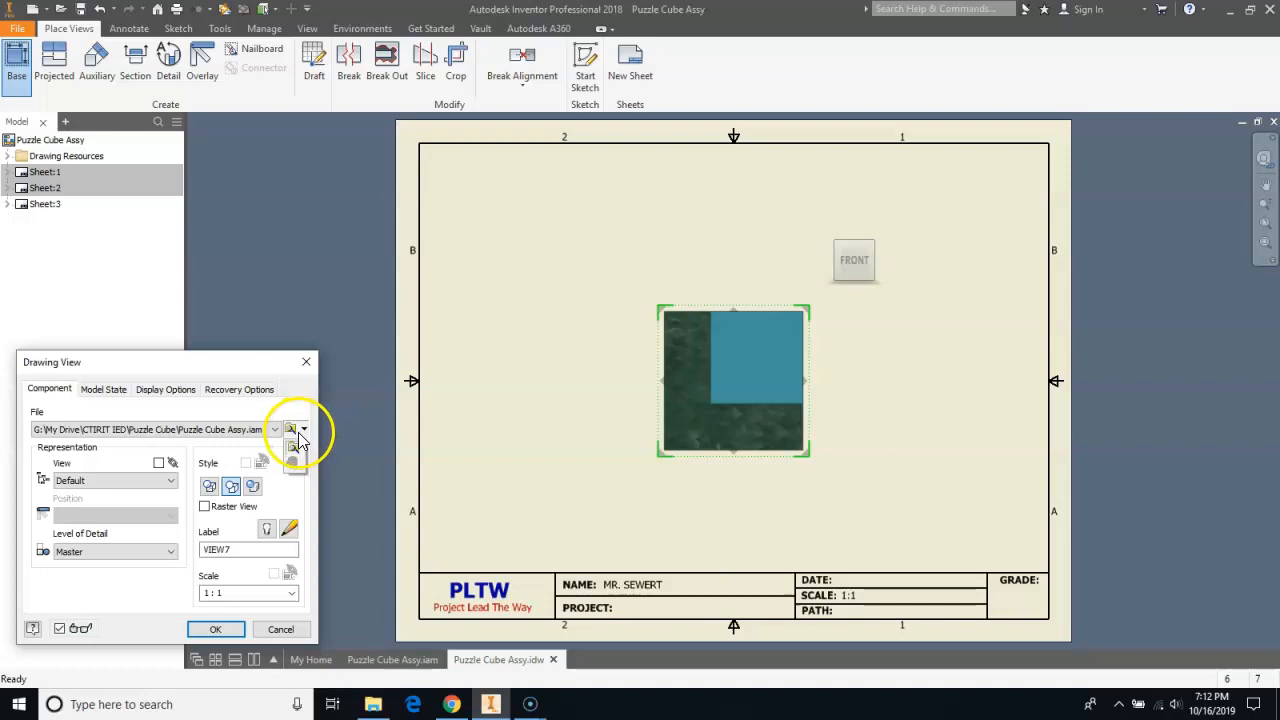
{"action": "left_click", "coordinate": [291, 449]}
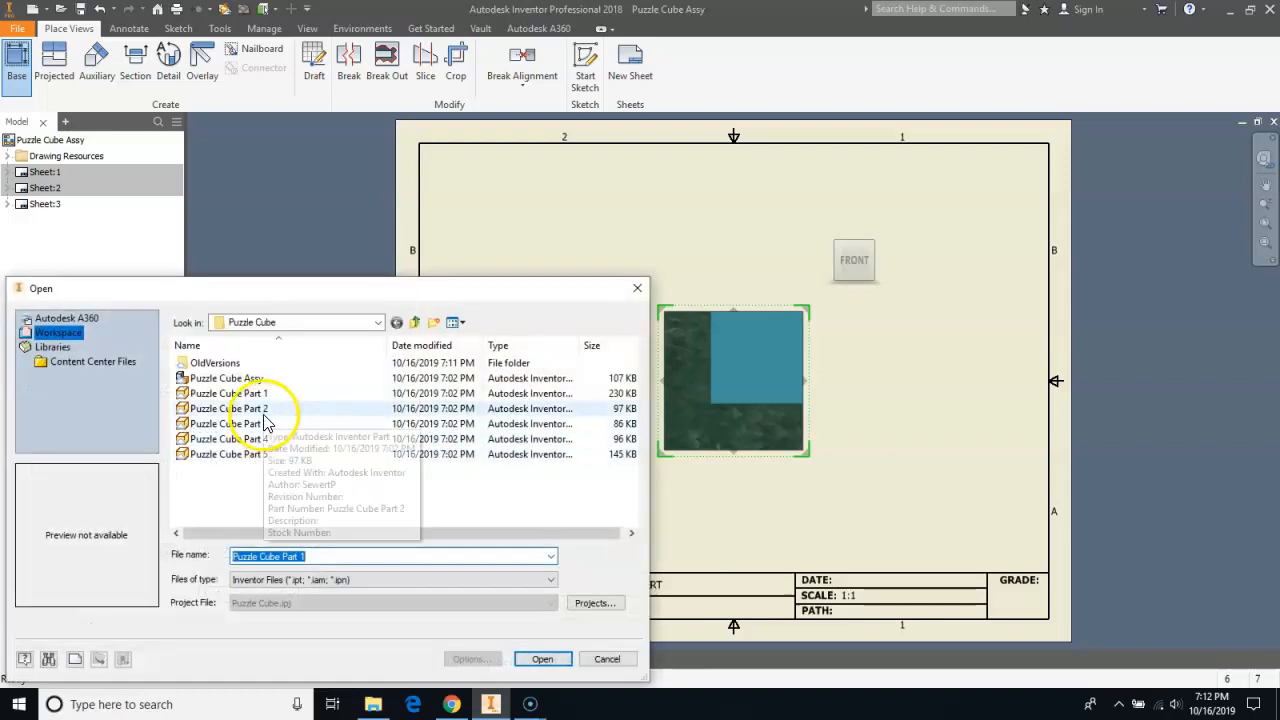
{"action": "left_click", "coordinate": [286, 408]}
{"action": "left_click", "coordinate": [541, 660]}
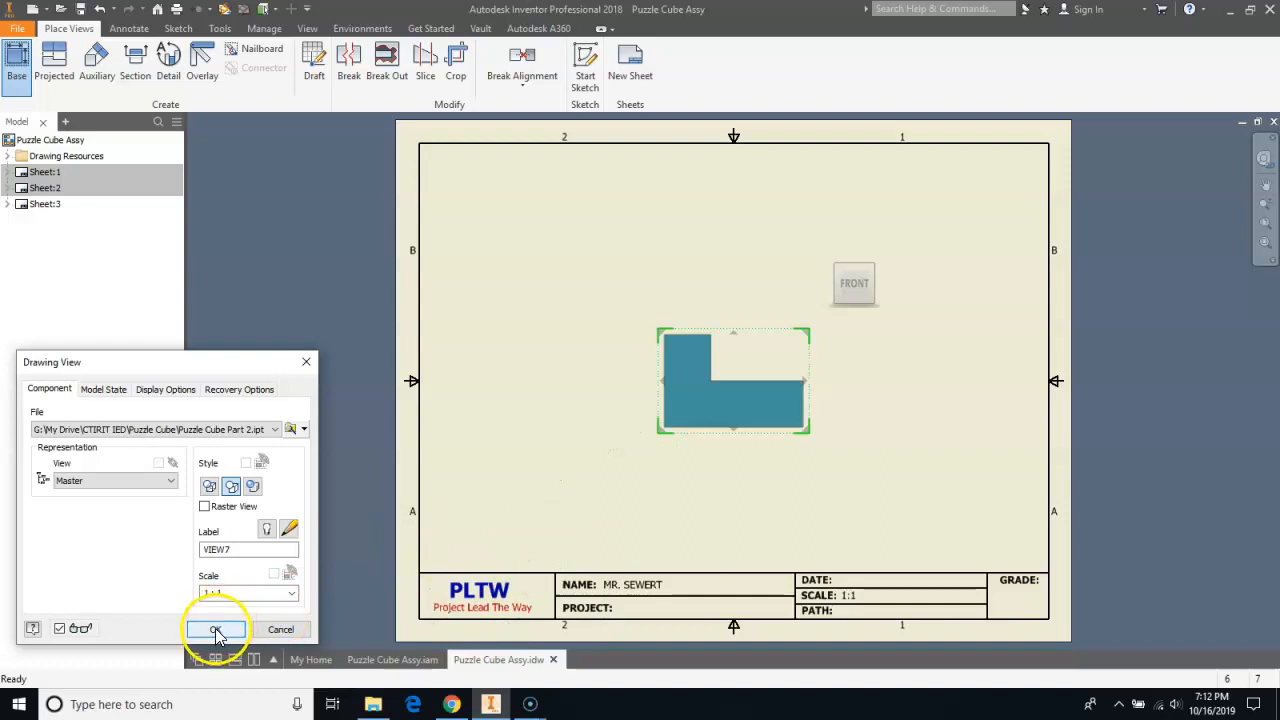
{"action": "left_click", "coordinate": [209, 486]}
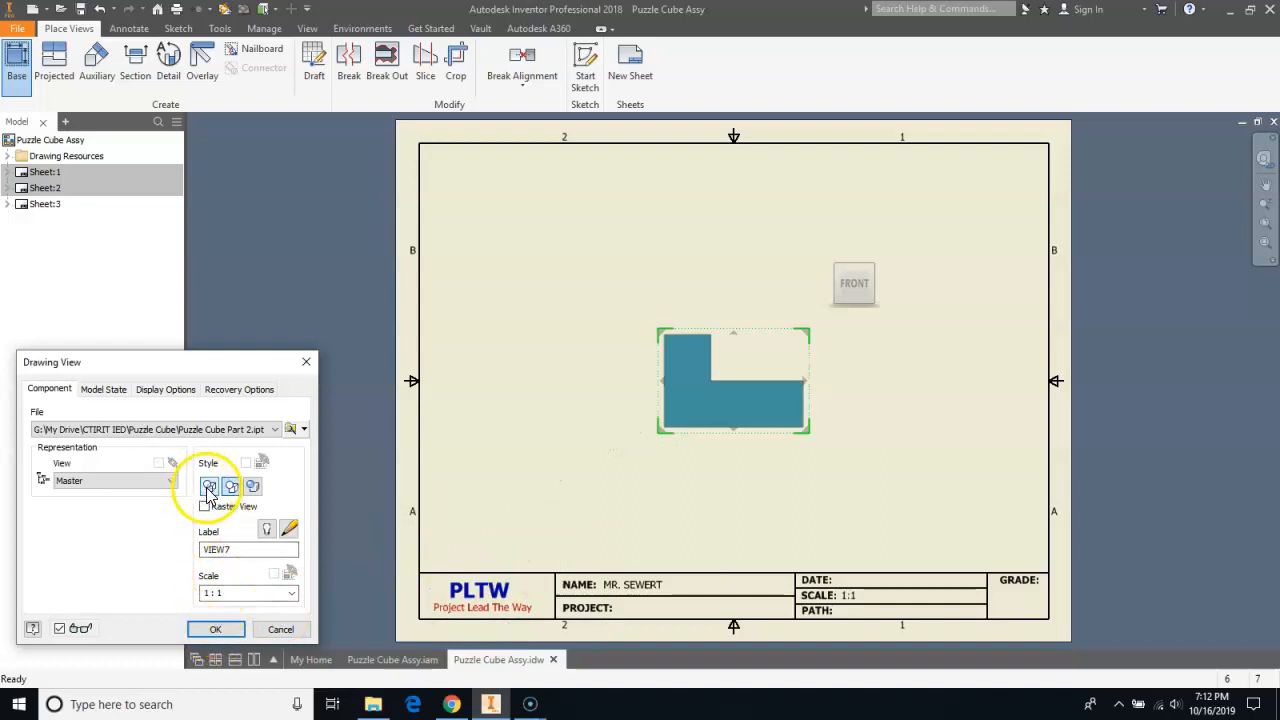
{"action": "left_click", "coordinate": [212, 627]}
{"action": "left_click_drag", "start_coordinate": [650, 444], "coordinate": [476, 511]}
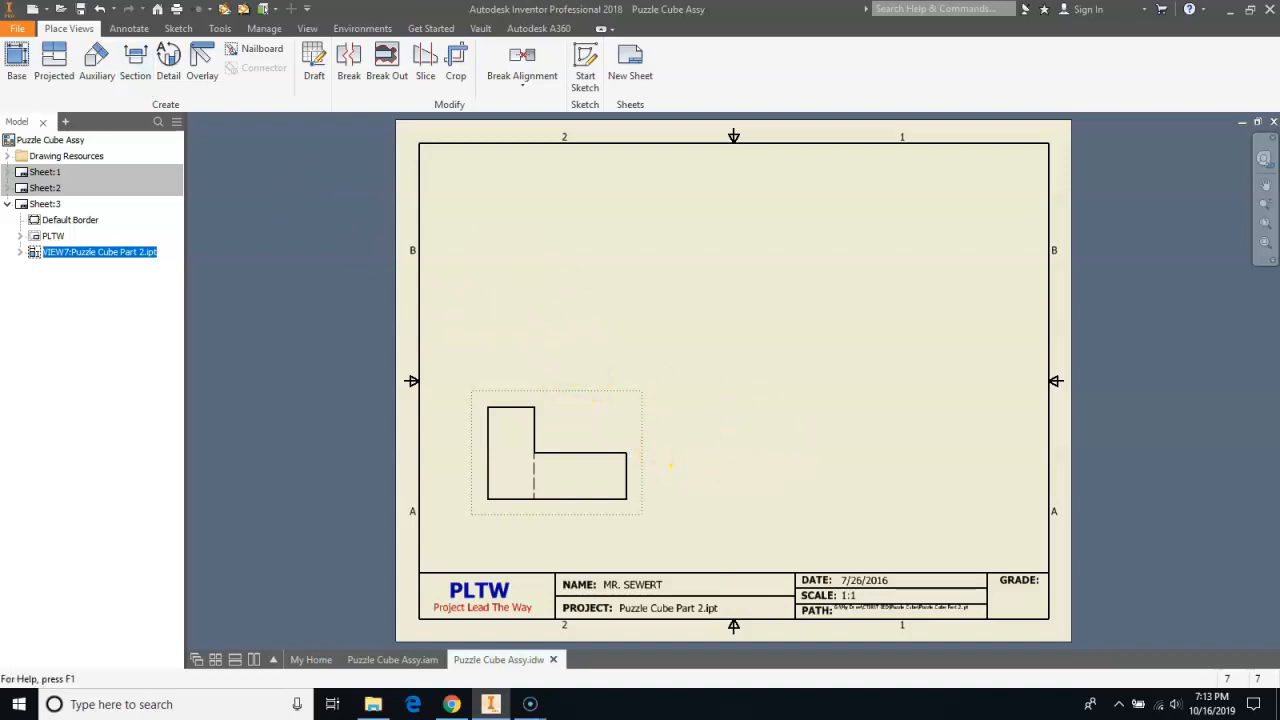
Project right-side, top and isometric views of Puzzle Cube Part 2 from the base view.
{"action": "left_click", "coordinate": [54, 60]}
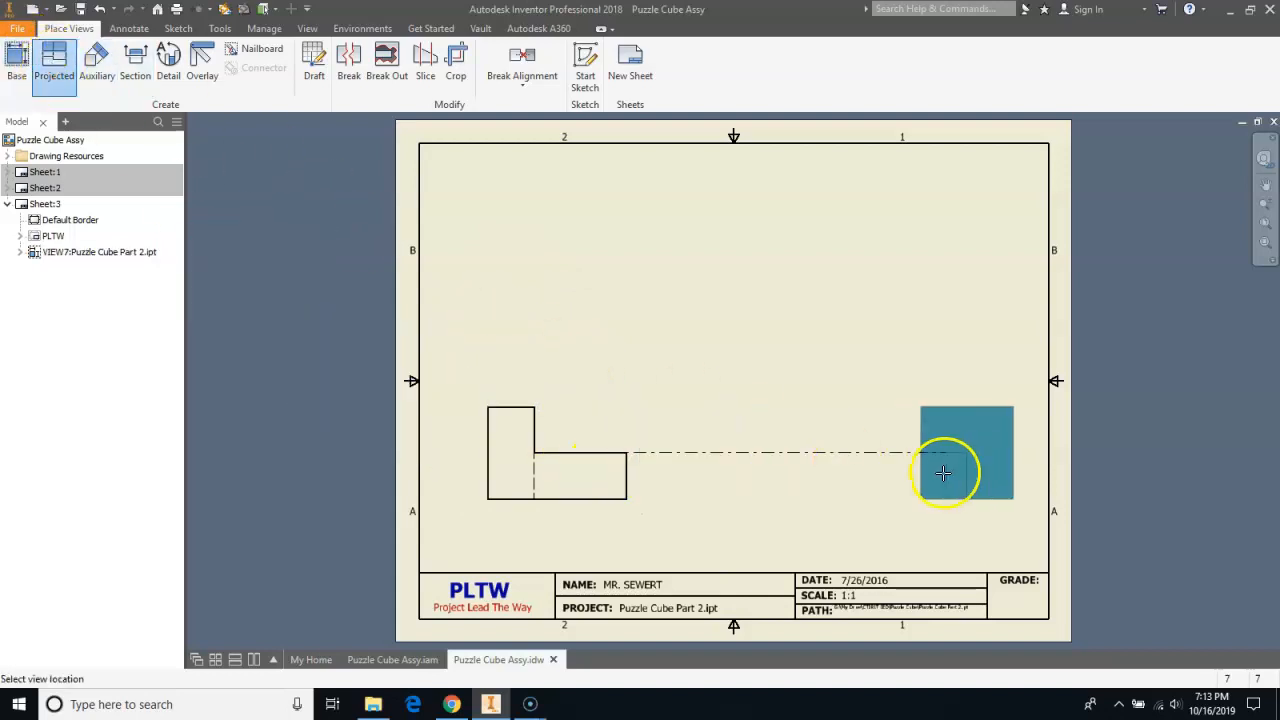
{"action": "left_click", "coordinate": [842, 472]}
{"action": "left_click", "coordinate": [528, 282]}
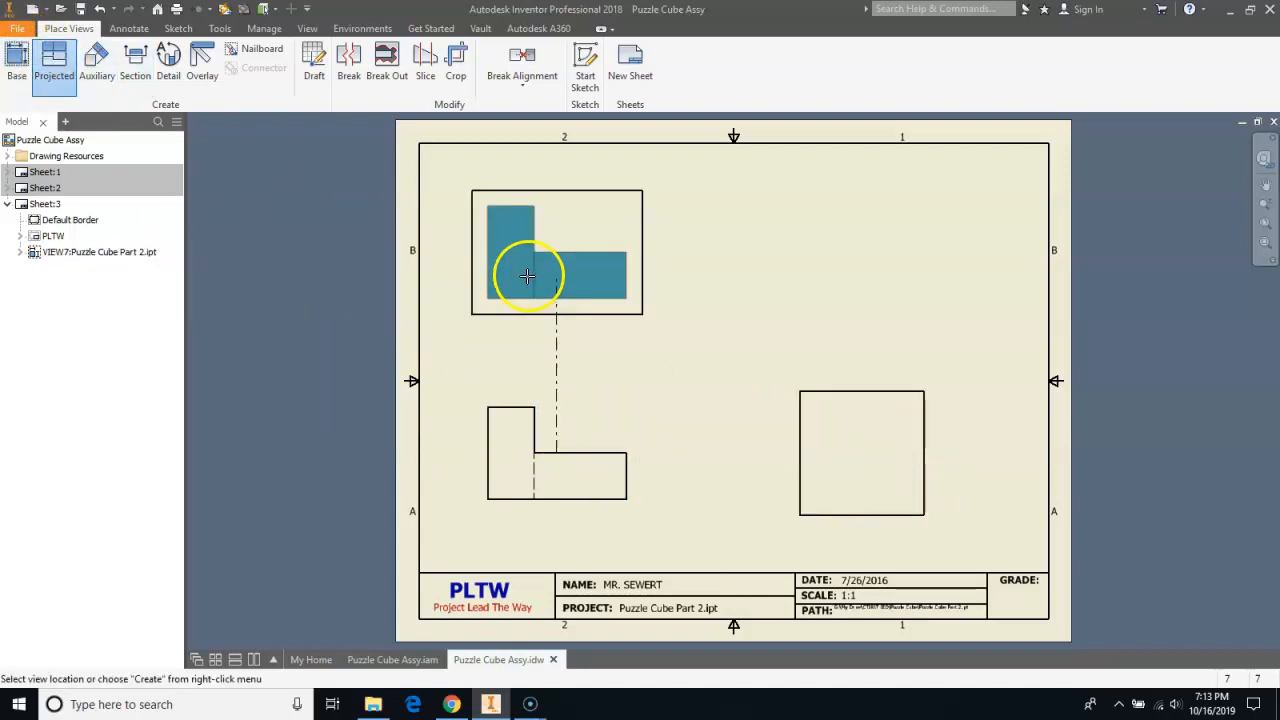
{"action": "left_click", "coordinate": [913, 265]}
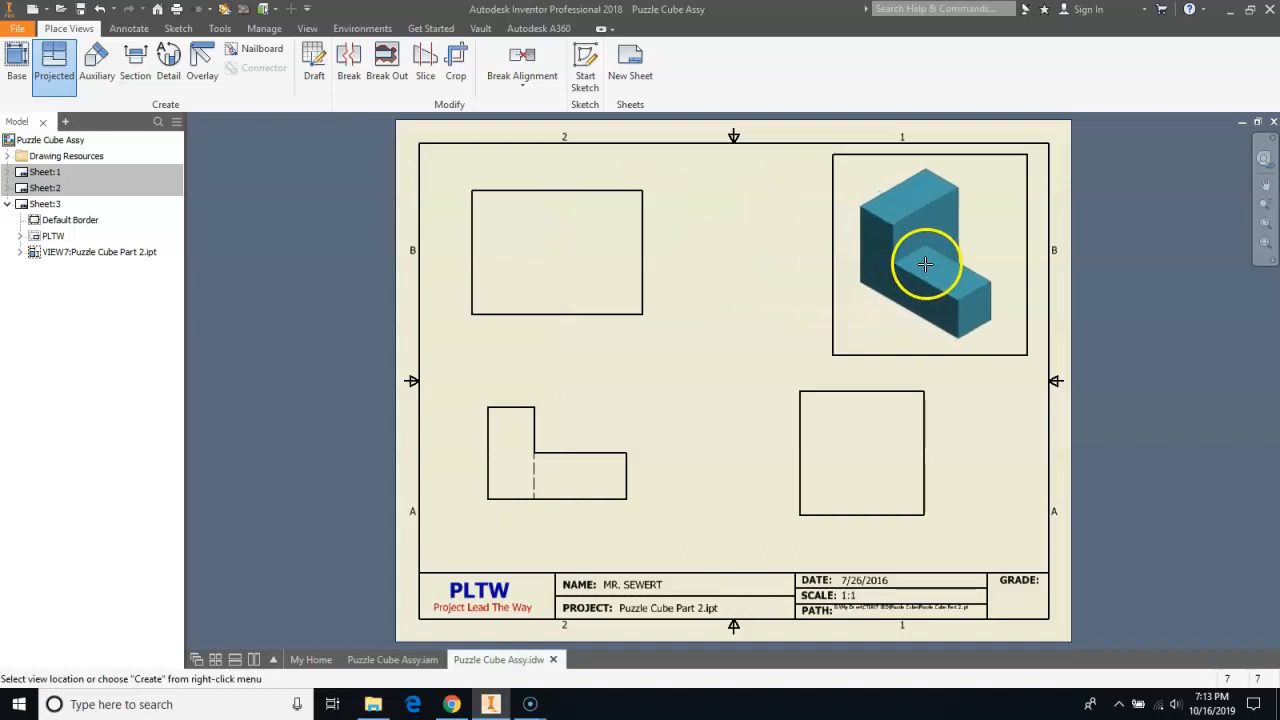
{"action": "right_click", "coordinate": [918, 266]}
{"action": "left_click", "coordinate": [976, 267]}
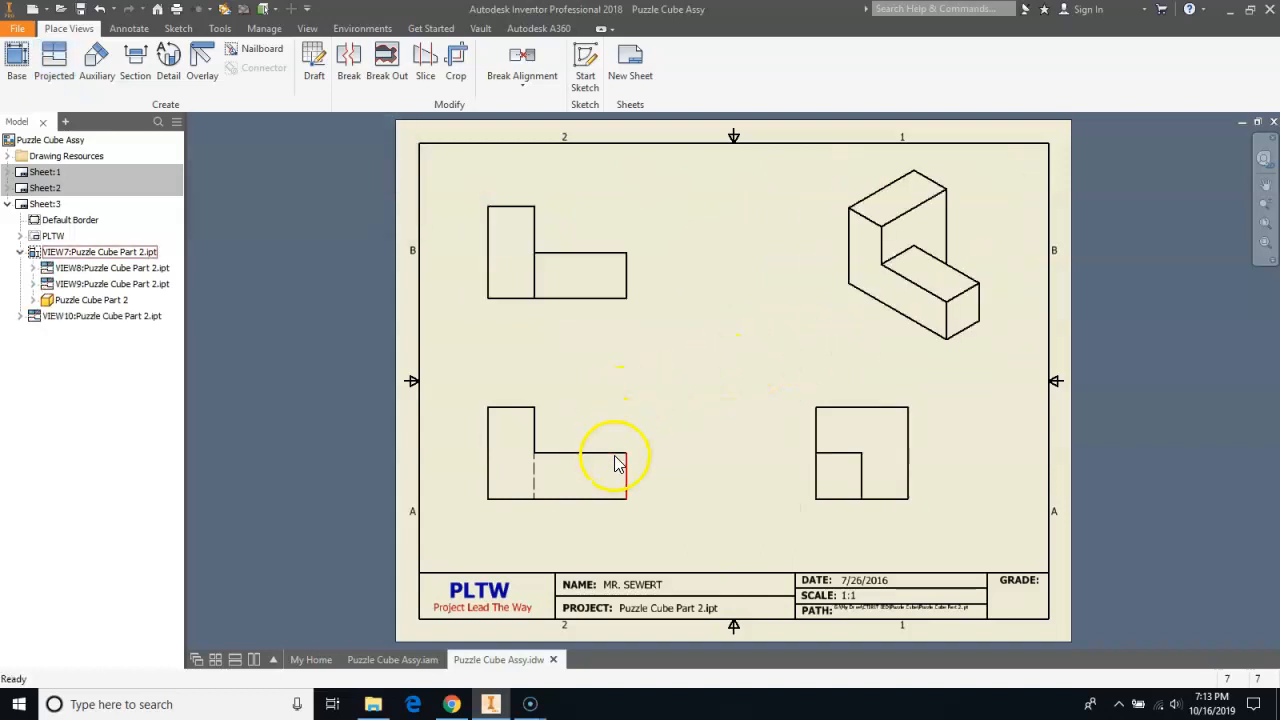
Reorient the base view of Puzzle Cube Part 2 to the Right face and update its dependent views.
{"action": "left_click", "coordinate": [617, 499]}
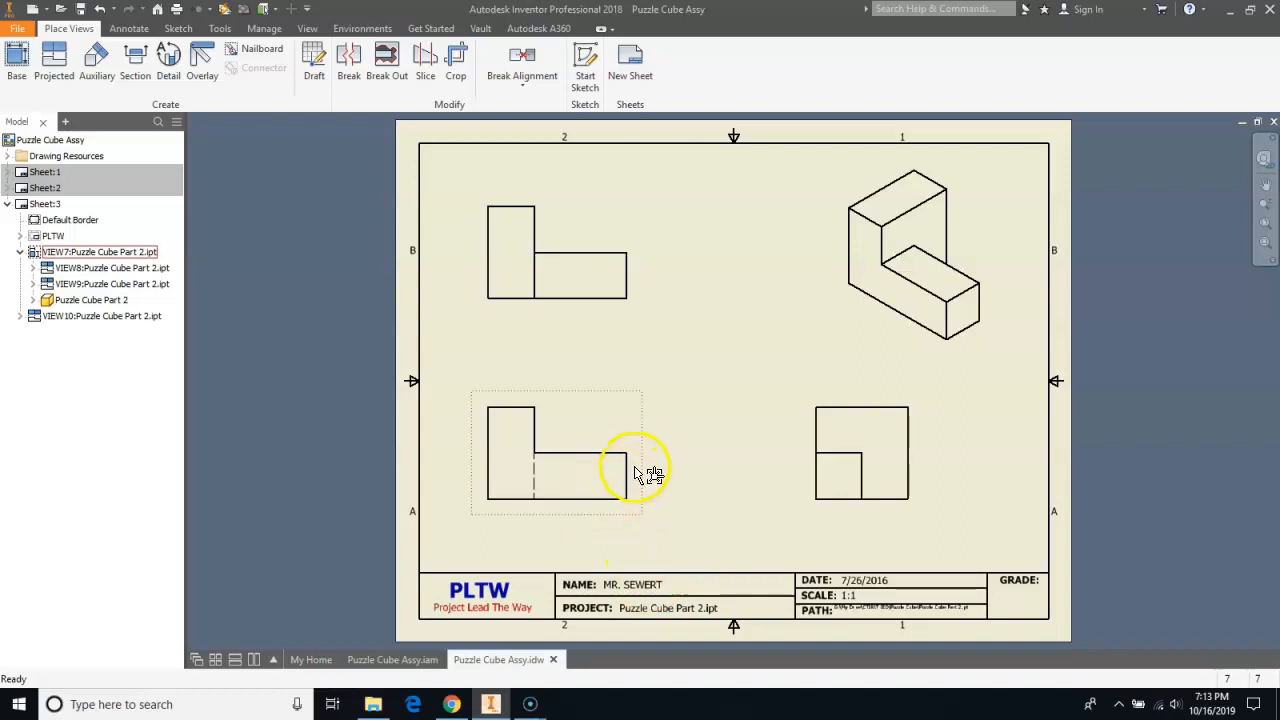
{"action": "double_click", "coordinate": [617, 426]}
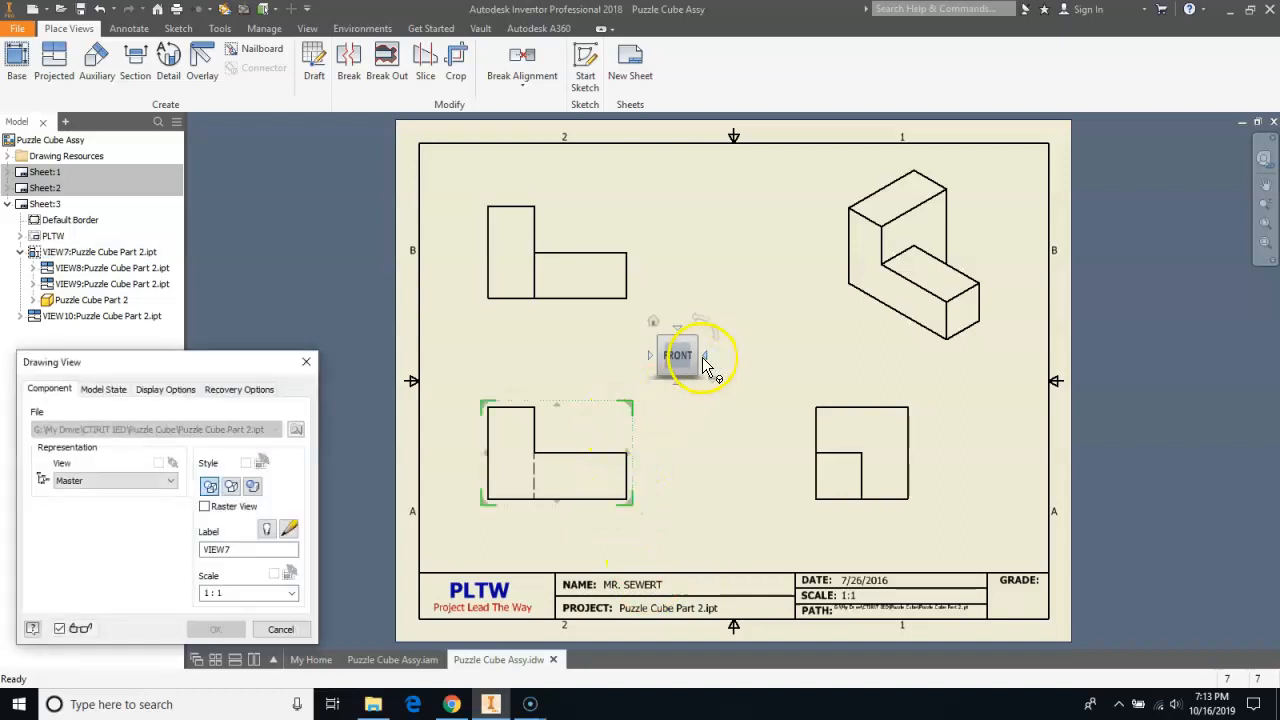
{"action": "left_click", "coordinate": [705, 356]}
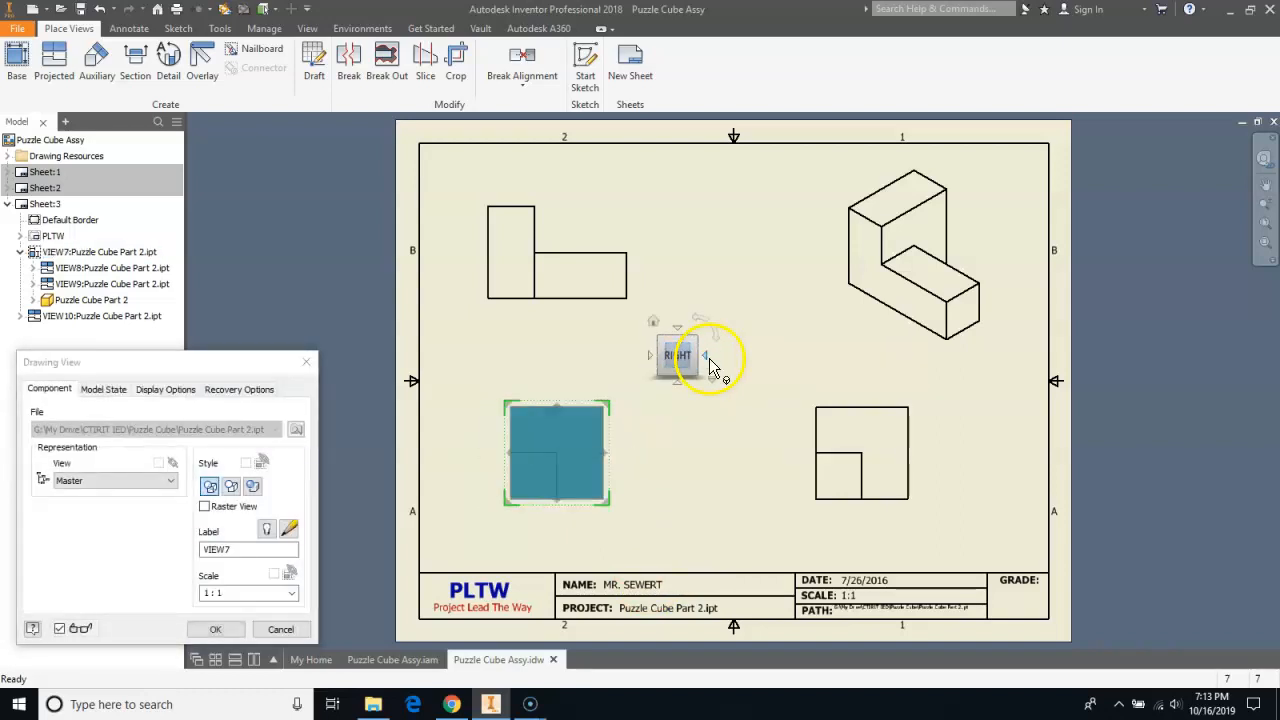
{"action": "left_click", "coordinate": [214, 630]}
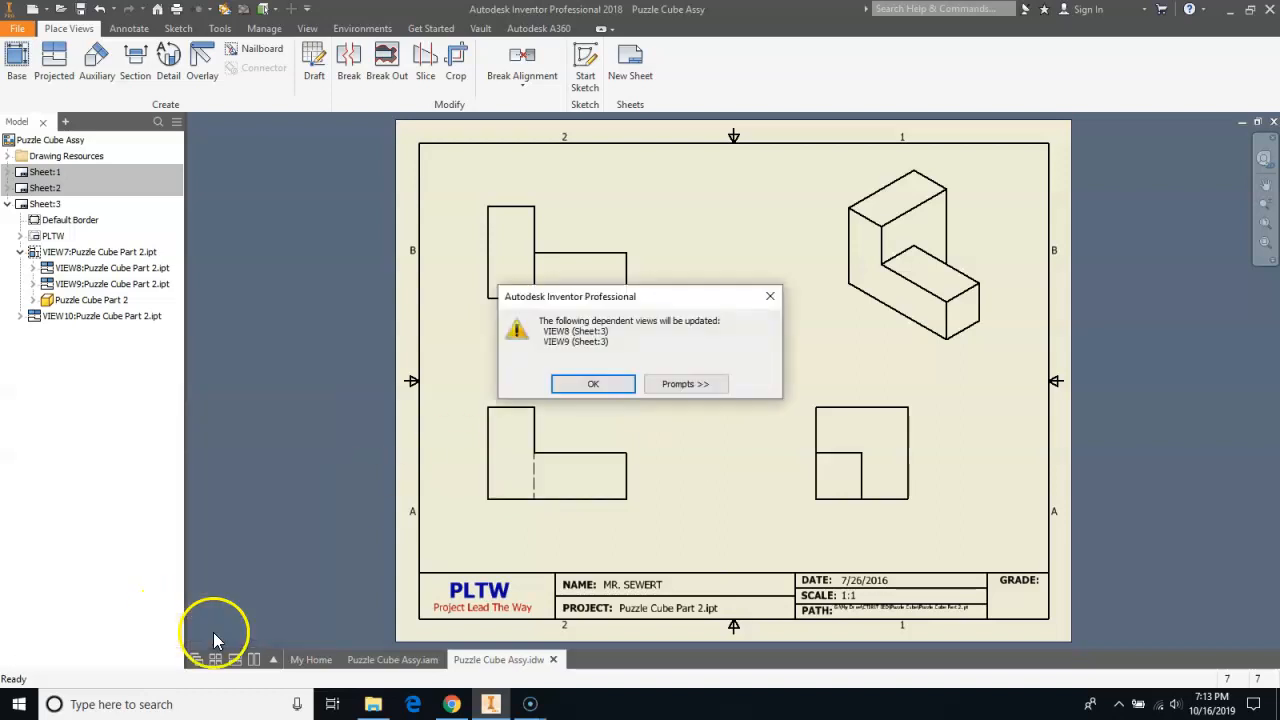
{"action": "left_click", "coordinate": [592, 388]}
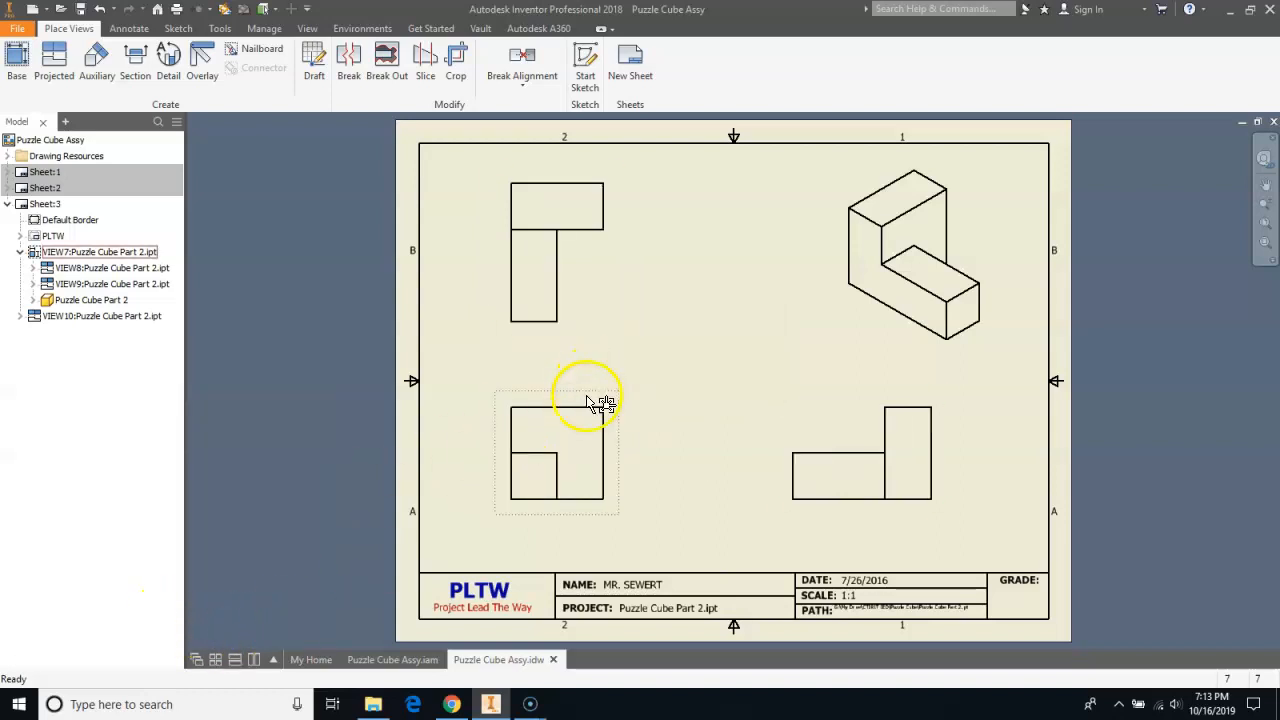